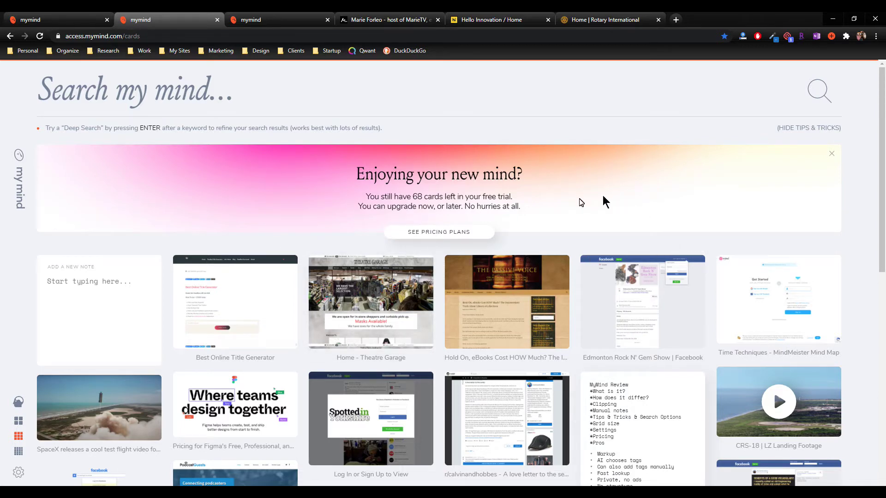
Step: Abandon an empty new note, browse the card grid, and switch to the Marie Forleo website tab
click(90, 307)
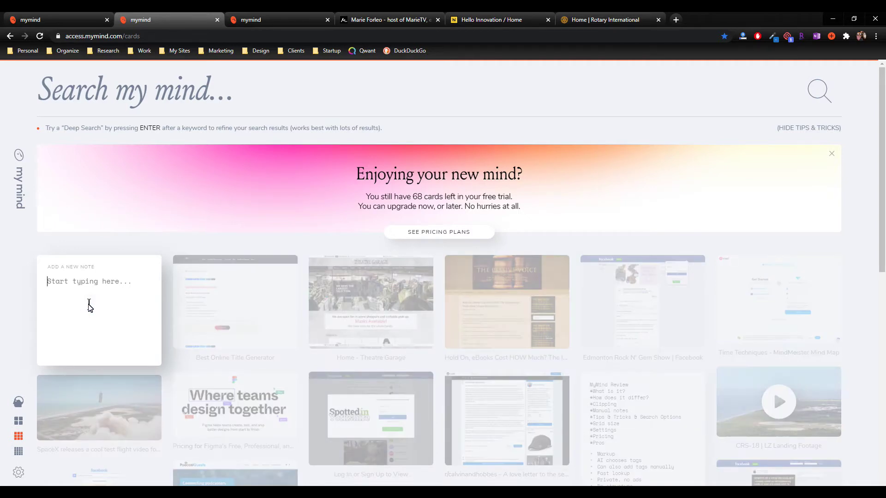
click(589, 141)
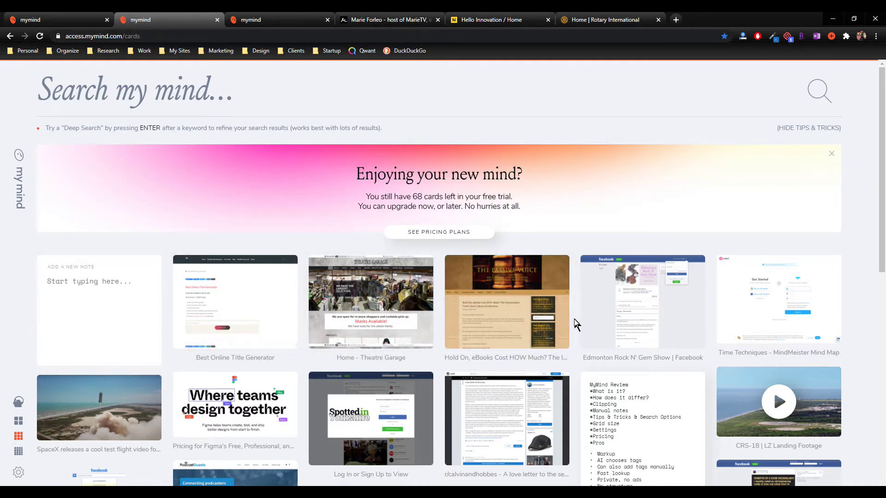
scroll(577, 324, down, 7)
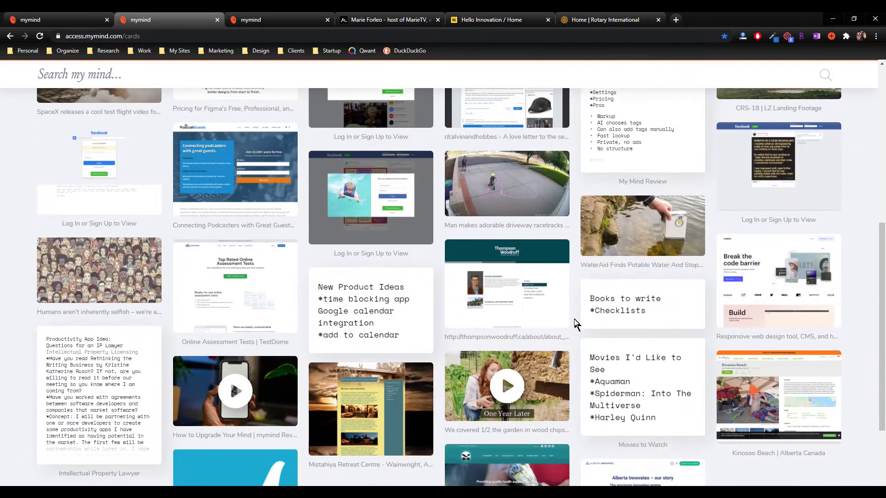
scroll(576, 325, down, 3)
scroll(576, 324, up, 10)
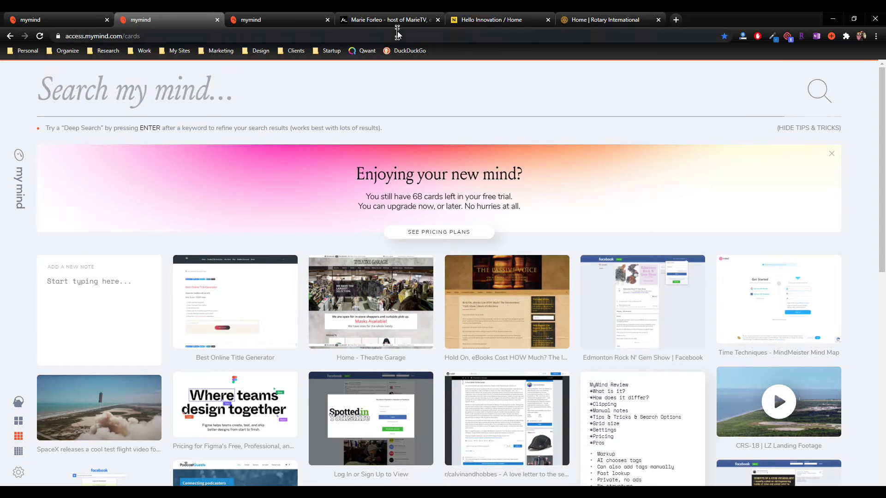
click(361, 22)
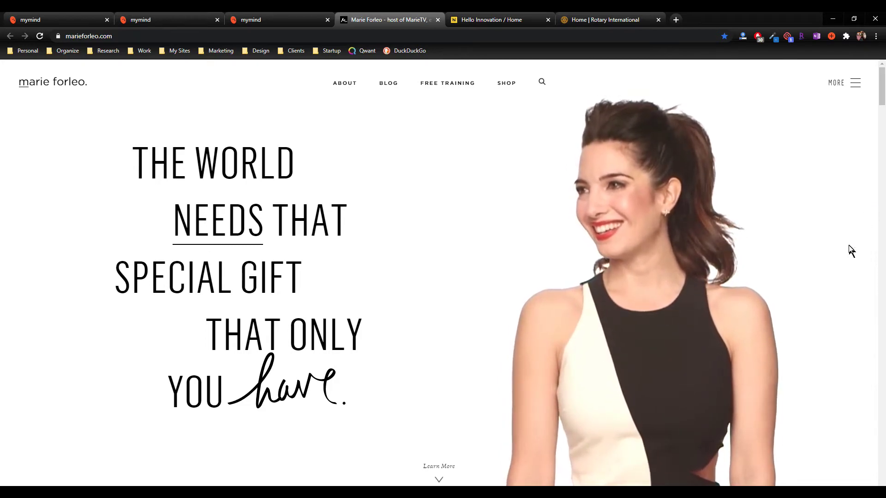
Step: Save the Marie Forleo homepage to mymind tagged 'swipe' and close its tab
scroll(851, 252, down, 3)
scroll(851, 252, down, 6)
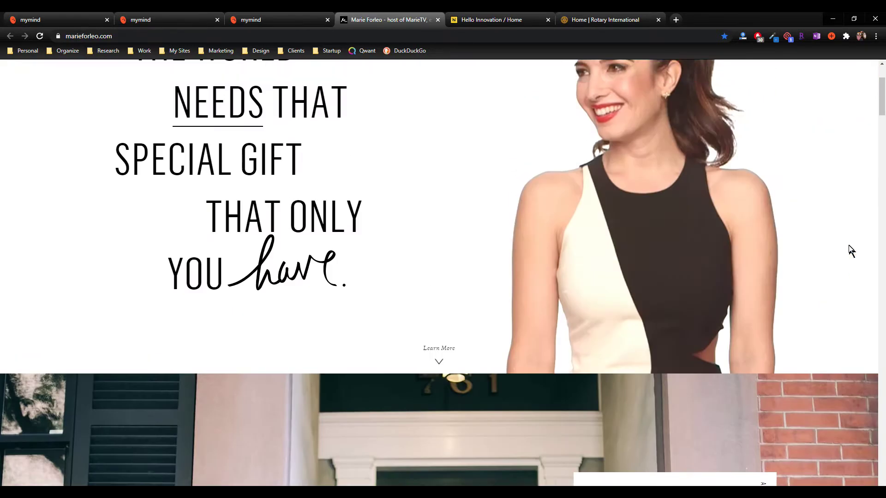
scroll(851, 252, up, 3)
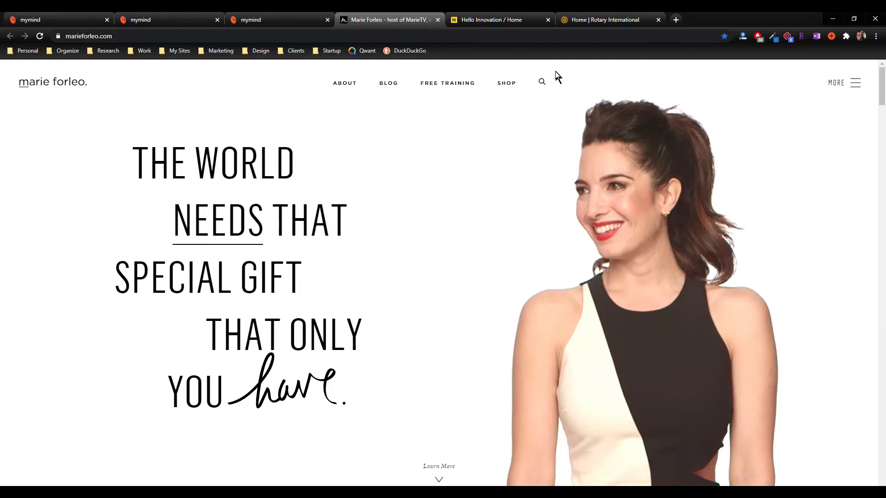
click(832, 39)
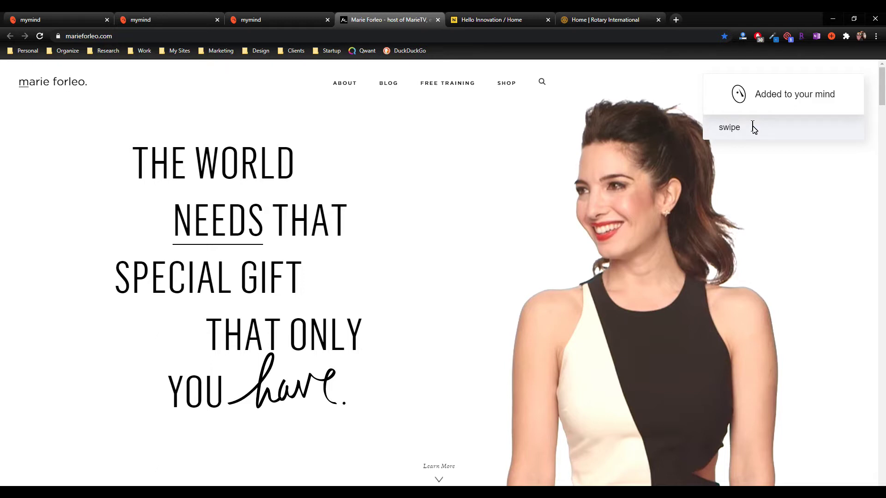
key(Return)
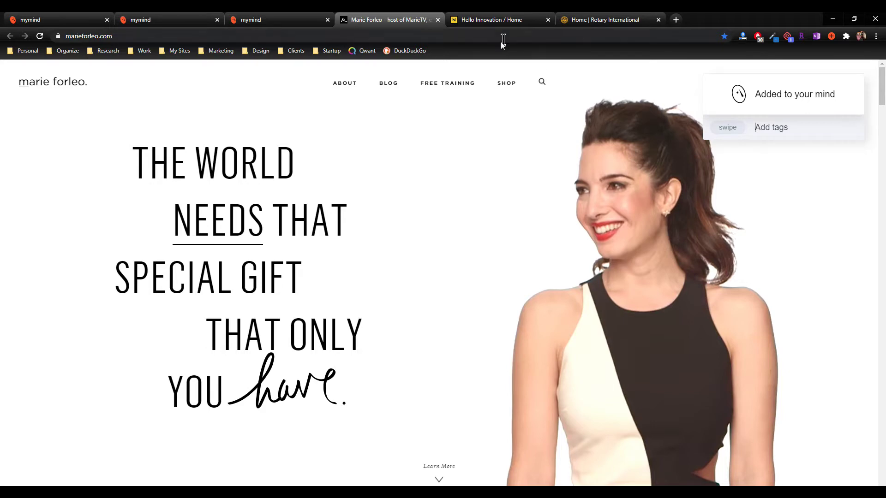
click(438, 20)
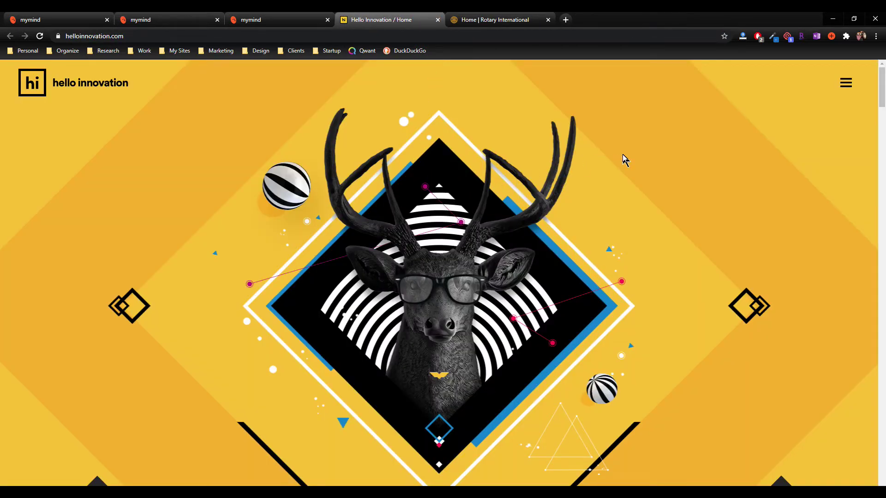
Step: Save the Hello Innovation homepage to mymind tagged 'swipe' and close its tab
click(831, 40)
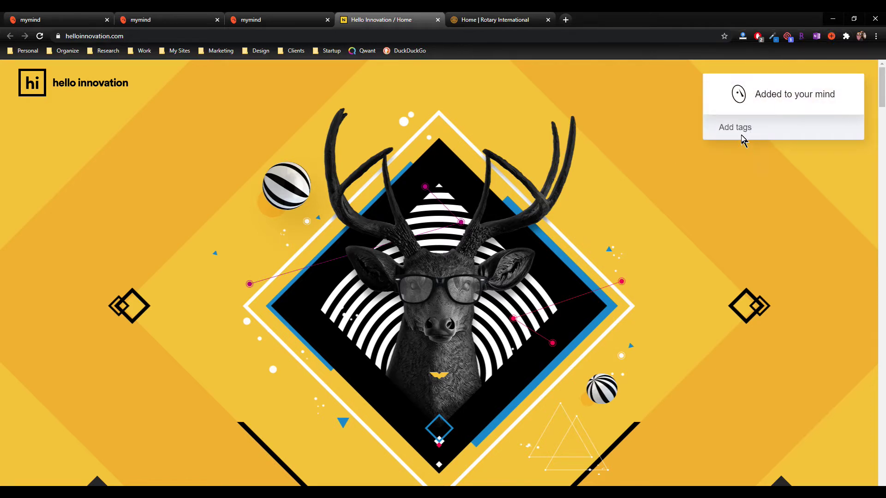
key(Return)
click(438, 20)
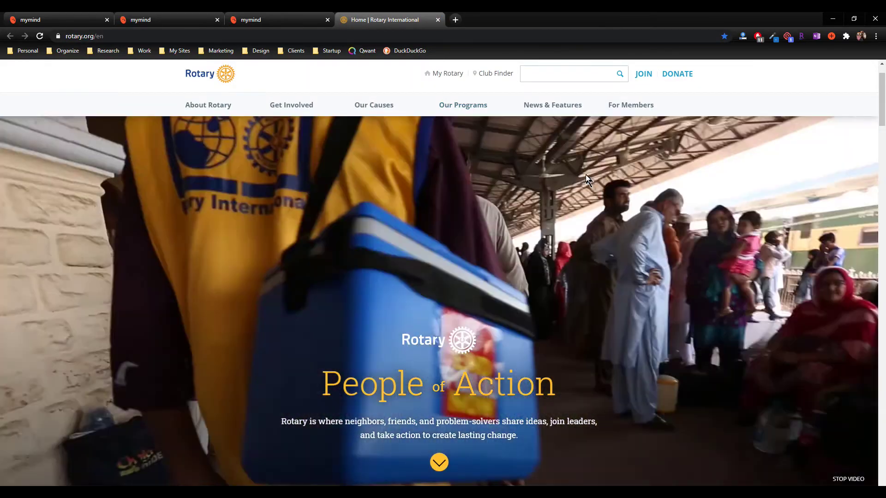
Step: Save the Rotary International homepage tagged 'swipe', then return to the My Mind Review note
scroll(586, 175, down, 8)
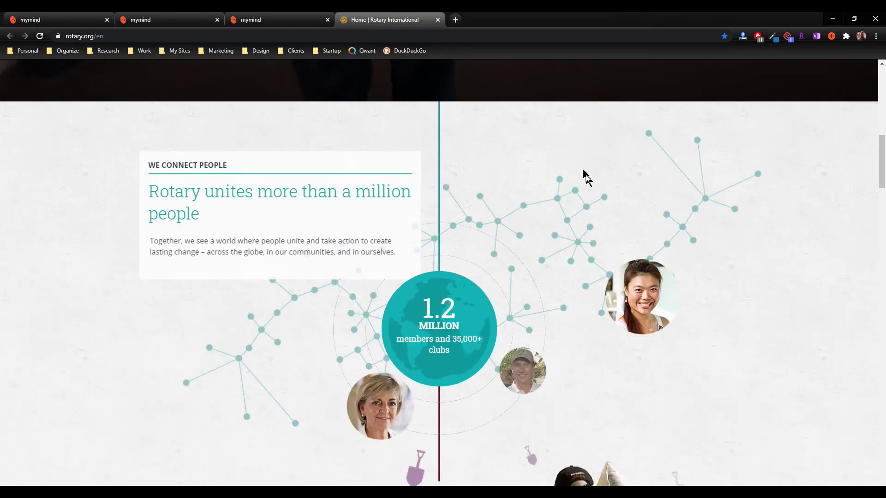
scroll(585, 175, down, 15)
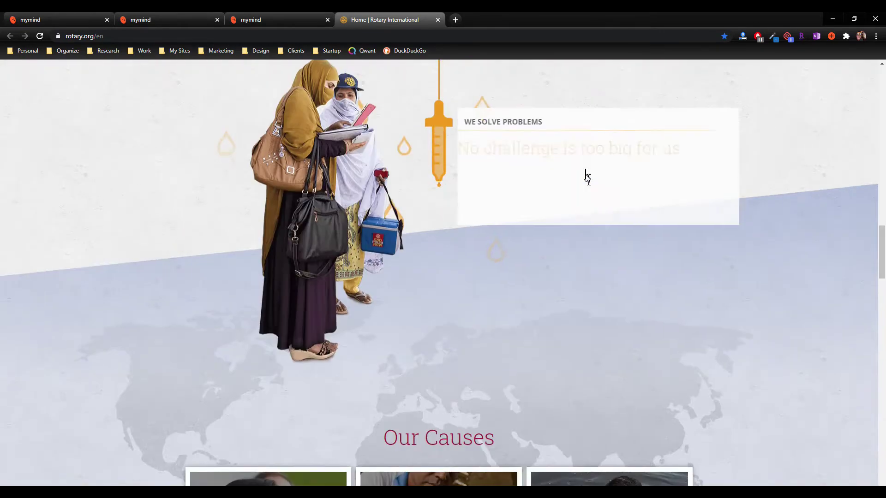
scroll(587, 177, up, 18)
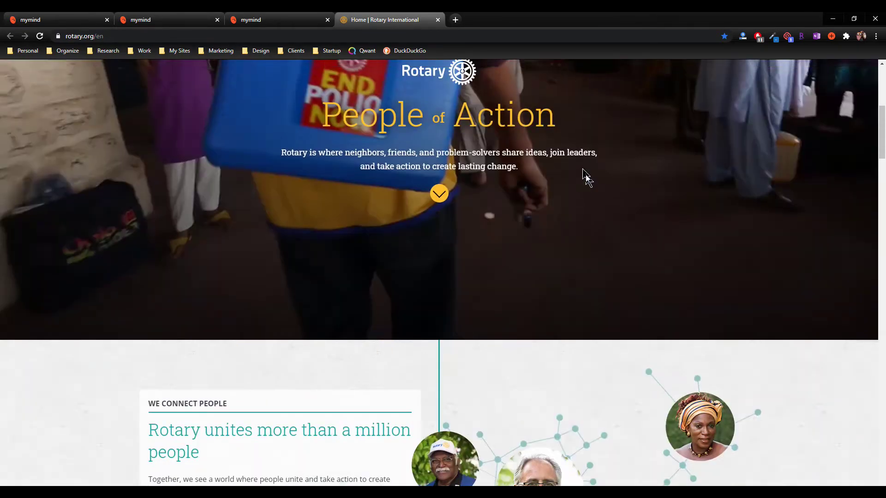
scroll(586, 177, up, 7)
scroll(584, 143, down, 4)
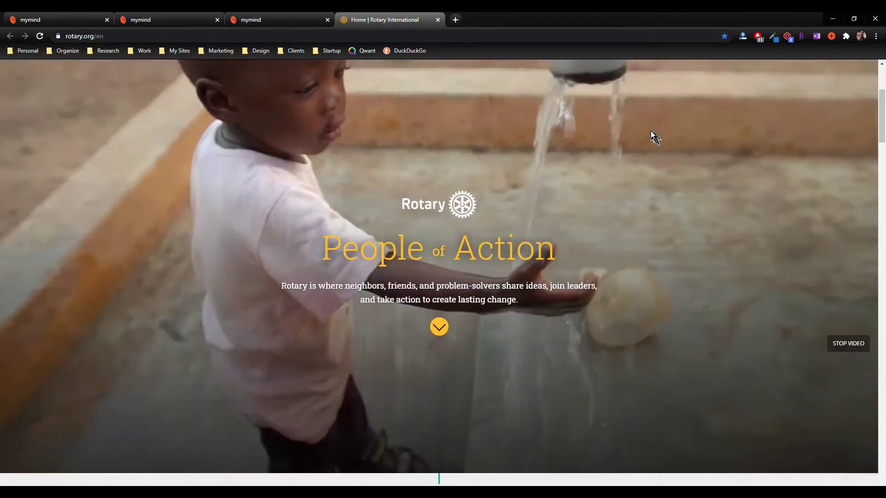
scroll(655, 137, up, 3)
click(831, 36)
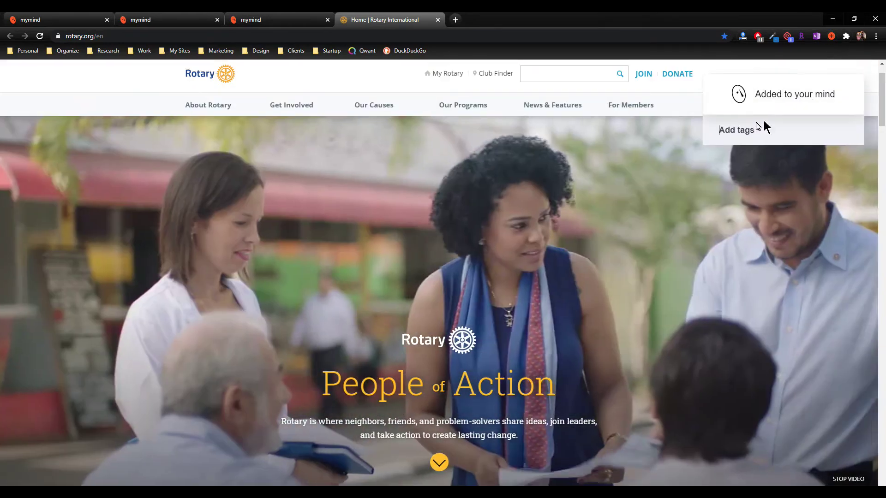
click(747, 131)
text(s)
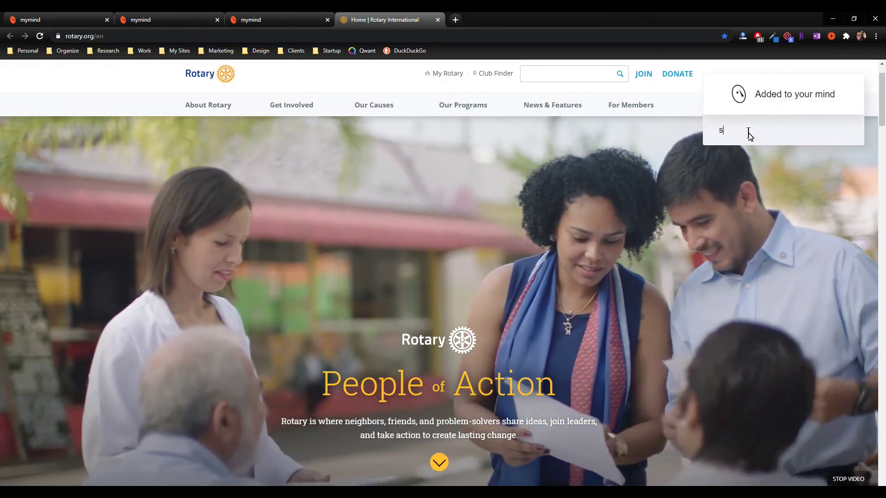
text(etup)
key(BackSpace)
key(BackSpace)
key(BackSpace)
key(BackSpace)
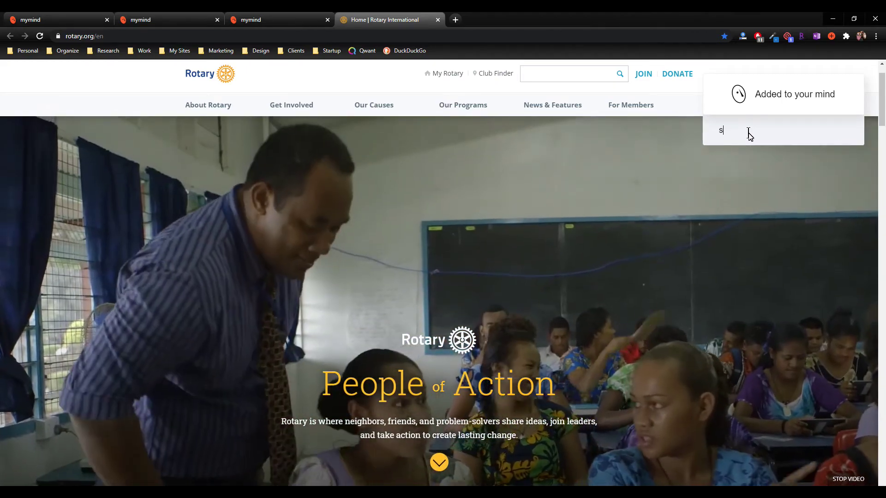
text(wipe)
key(Return)
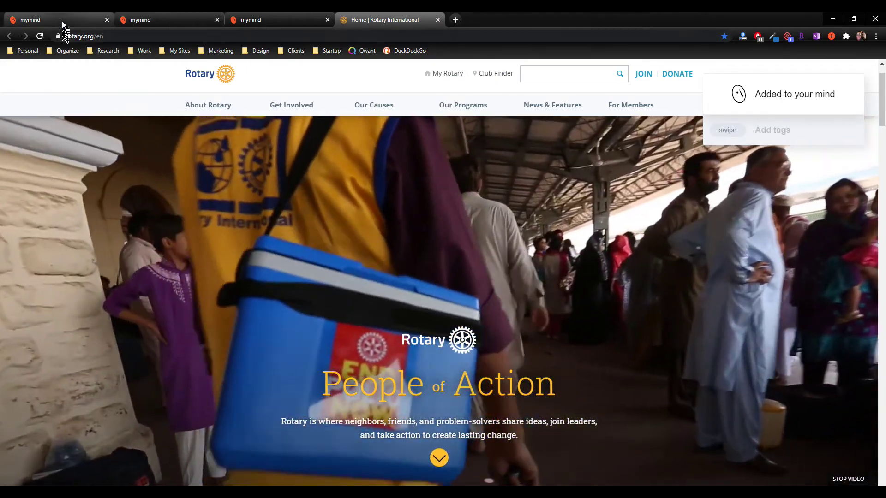
click(62, 21)
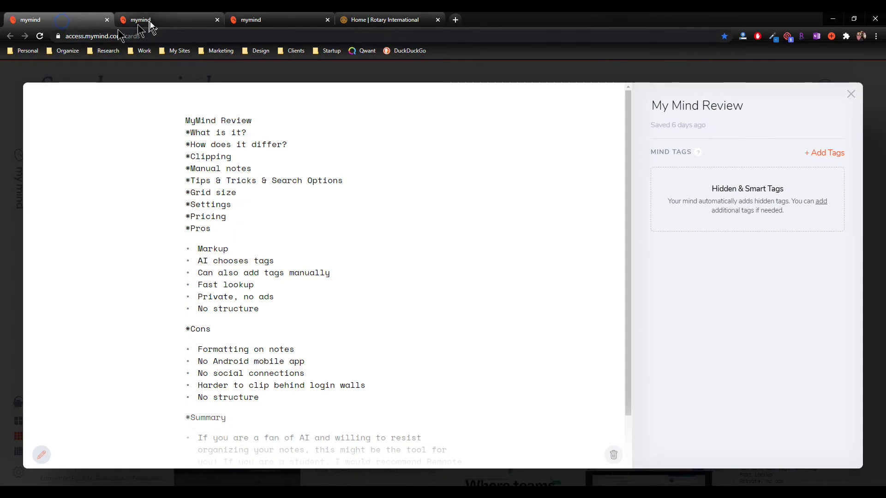
Step: In the card grid, search for 'swipe', clear it, then search for 'book'
click(151, 23)
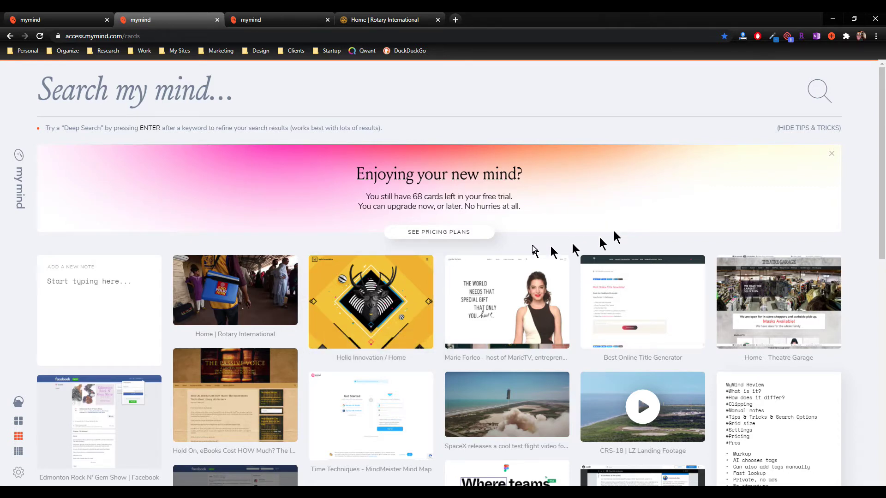
click(129, 101)
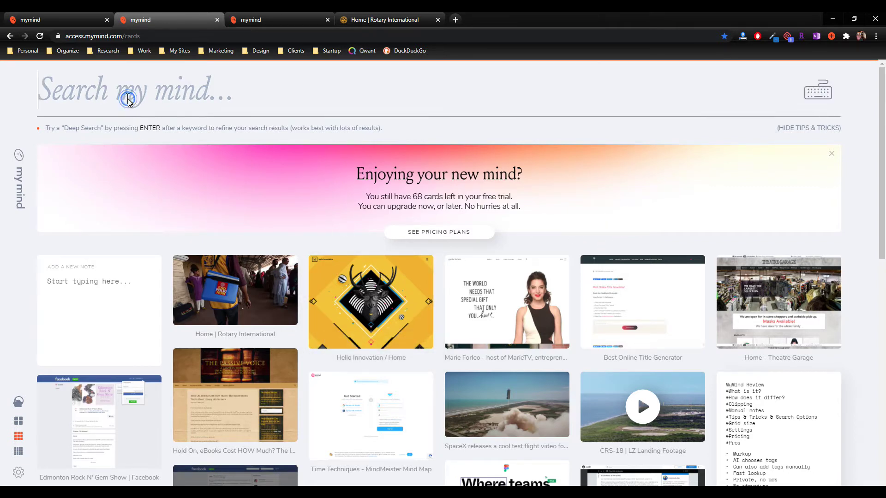
text(swipe)
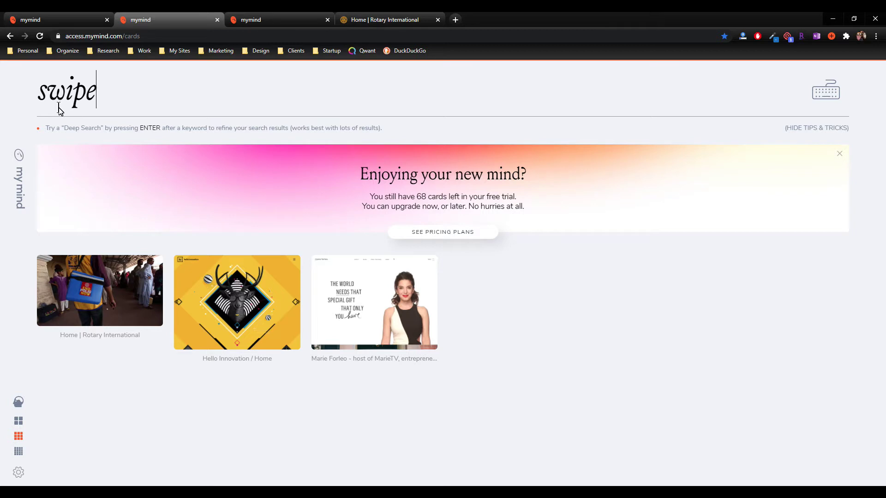
drag(96, 107, 6, 103)
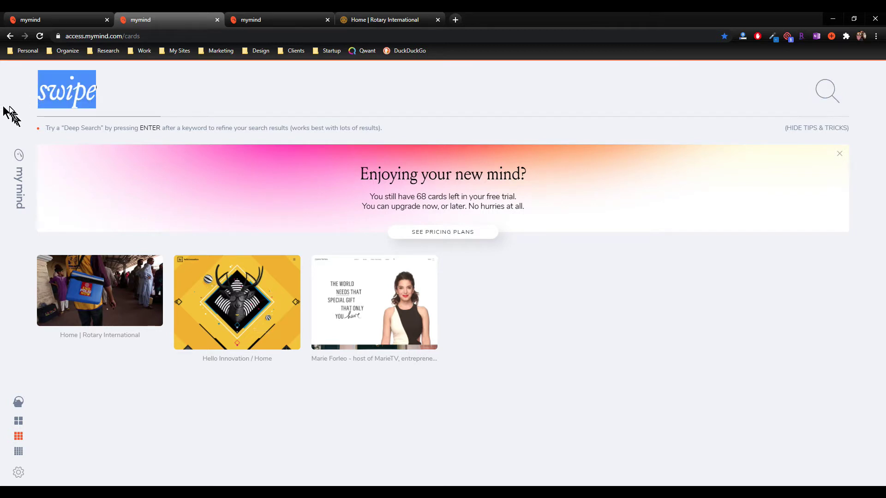
key(BackSpace)
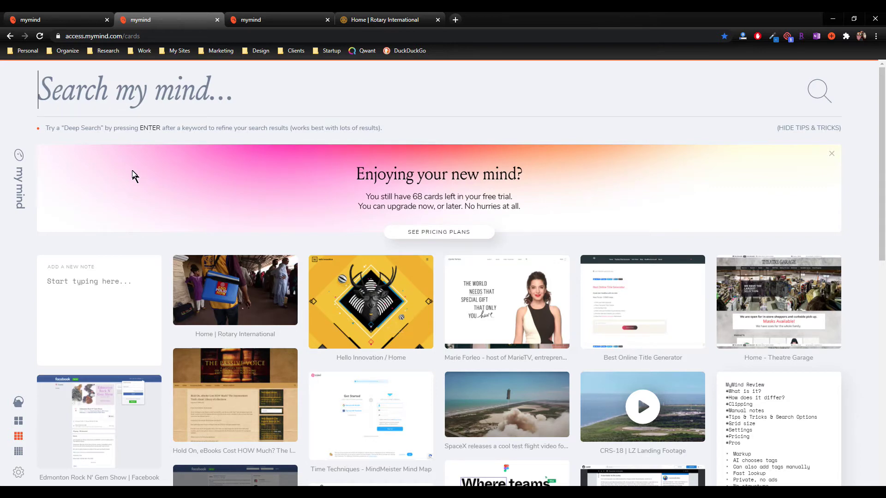
text(book)
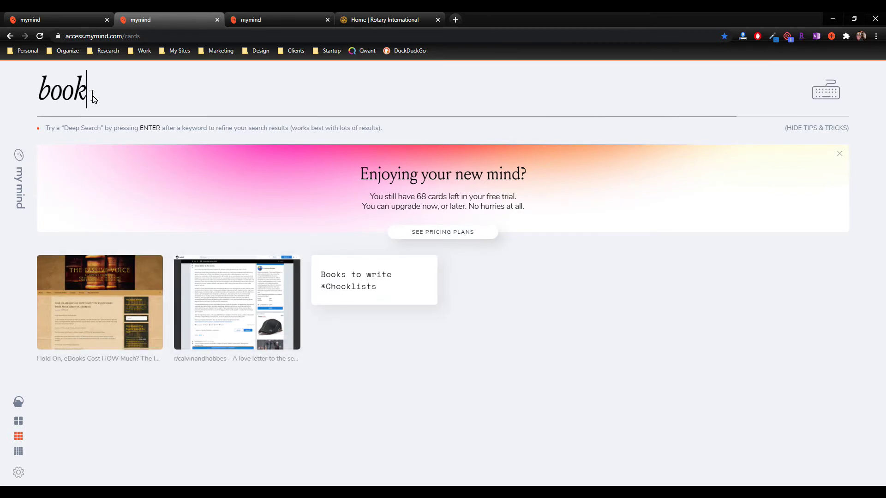
Step: Replace the search with 'water', then clear it to restore the full card grid
drag(87, 90, 28, 99)
text(water)
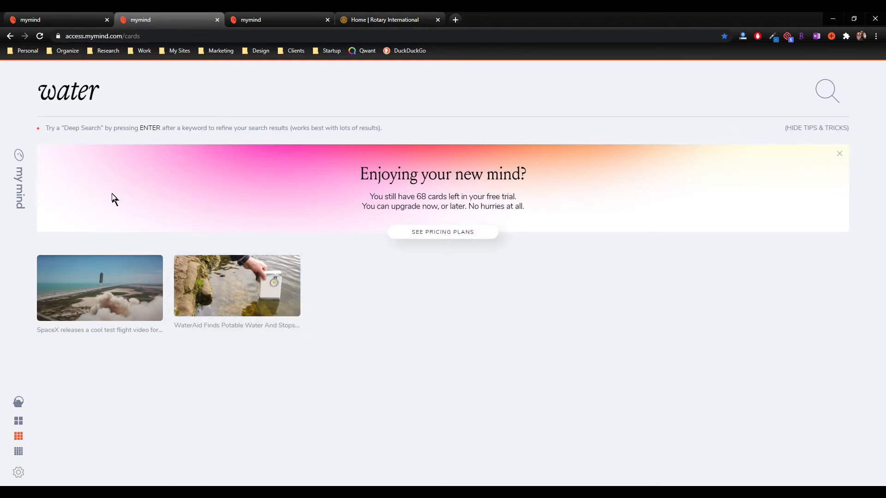
key(BackSpace)
key(BackSpace)
key(BackSpace)
key(BackSpace)
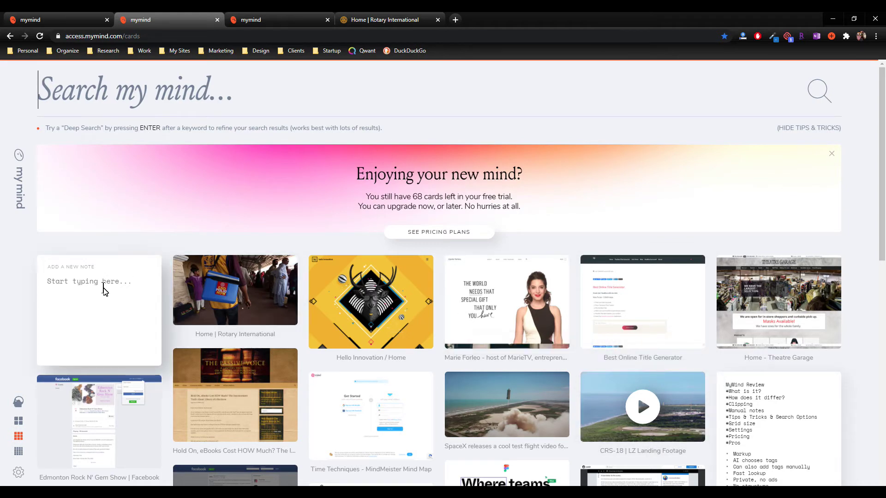
click(104, 291)
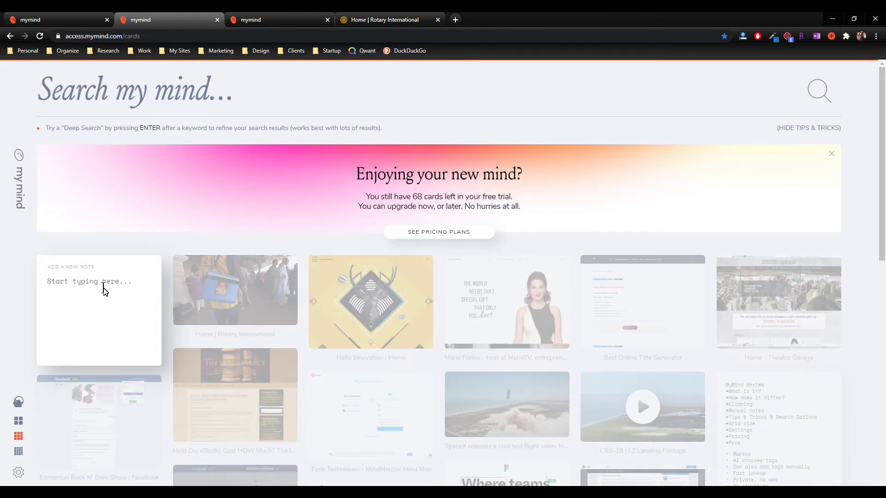
Step: Save a 'hello' note card, open it in edit mode, and close it back to the grid
text(hello)
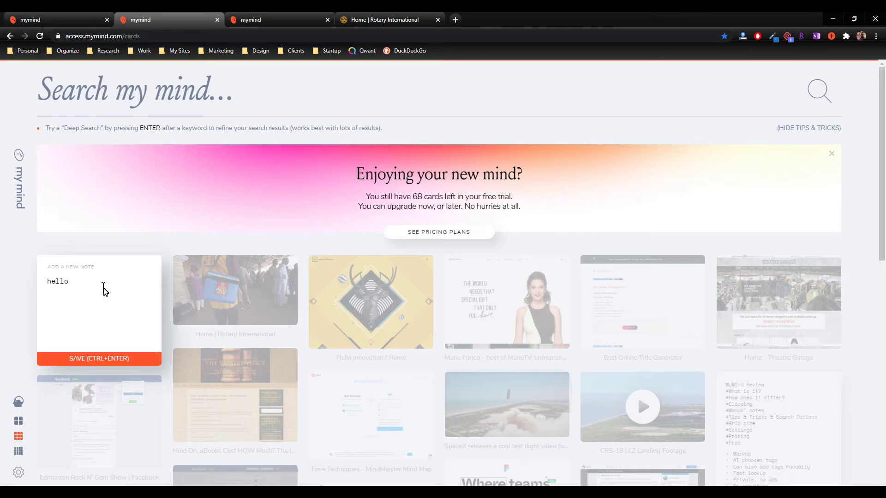
key(ctrl+Return)
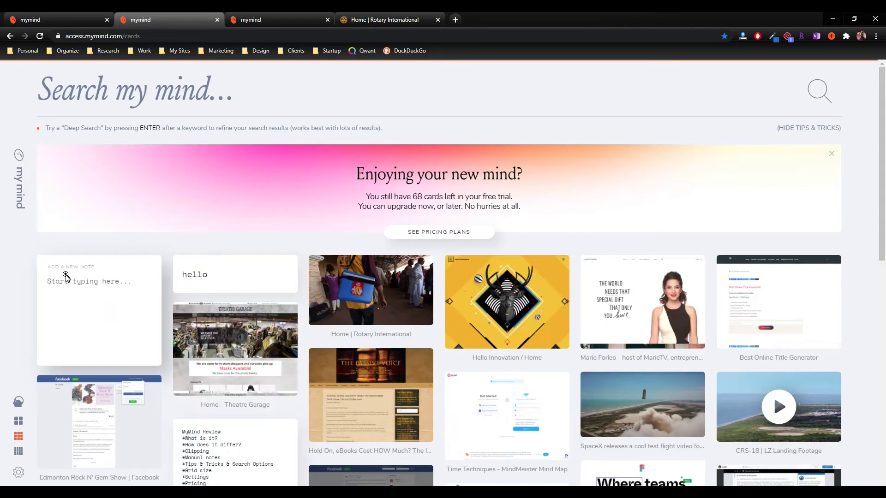
click(198, 275)
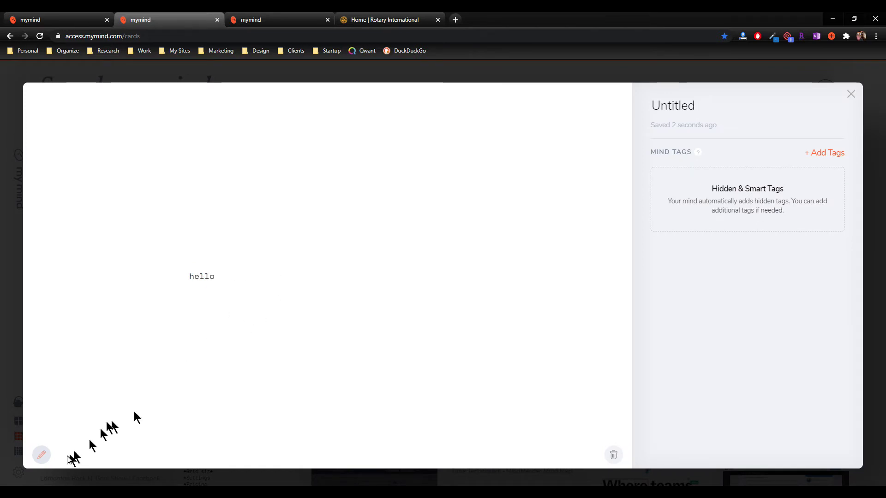
click(43, 455)
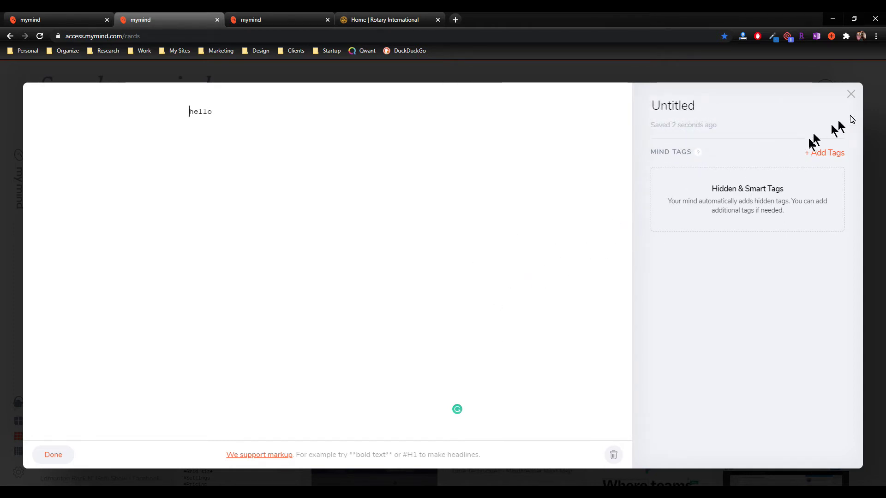
click(851, 95)
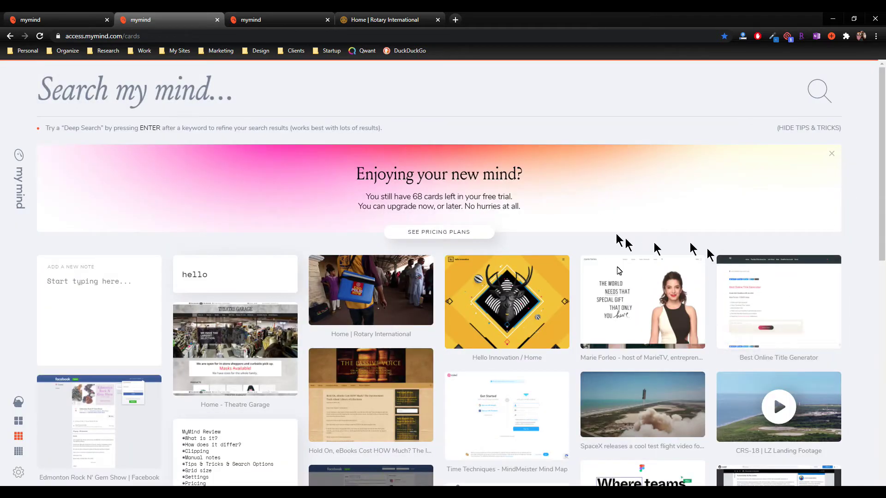
scroll(609, 400, down, 1)
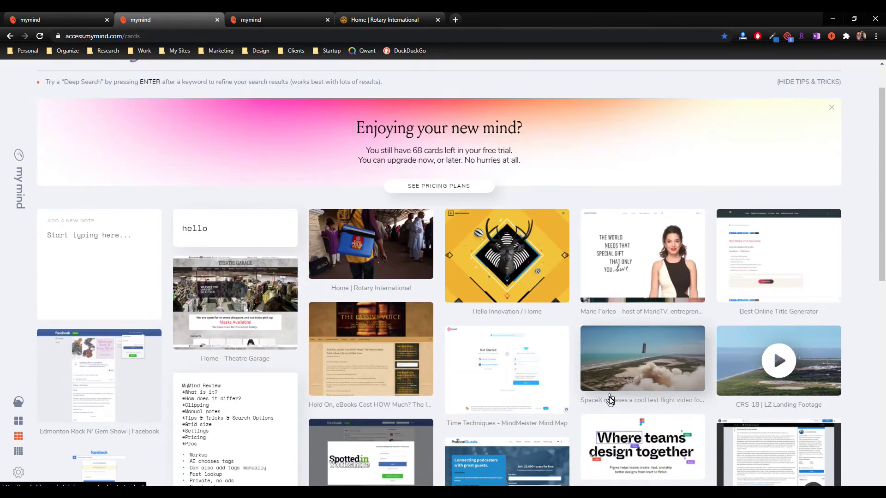
scroll(268, 427, down, 1)
scroll(249, 369, up, 2)
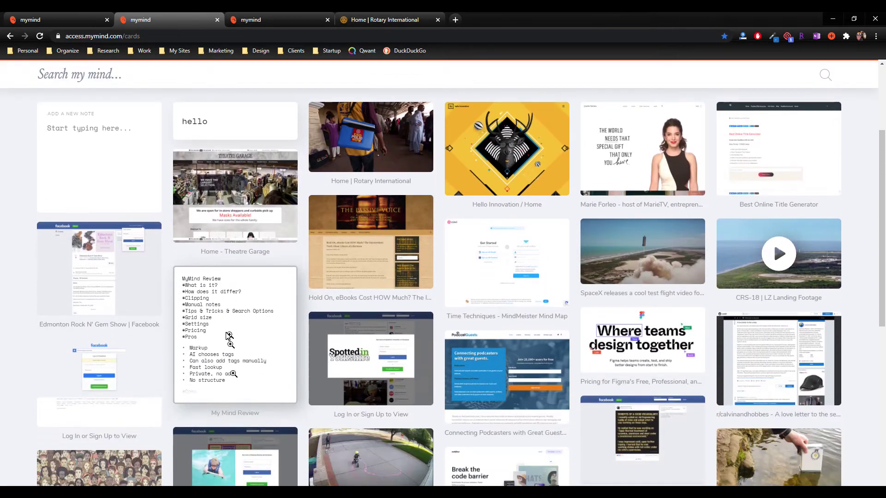
scroll(263, 351, up, 1)
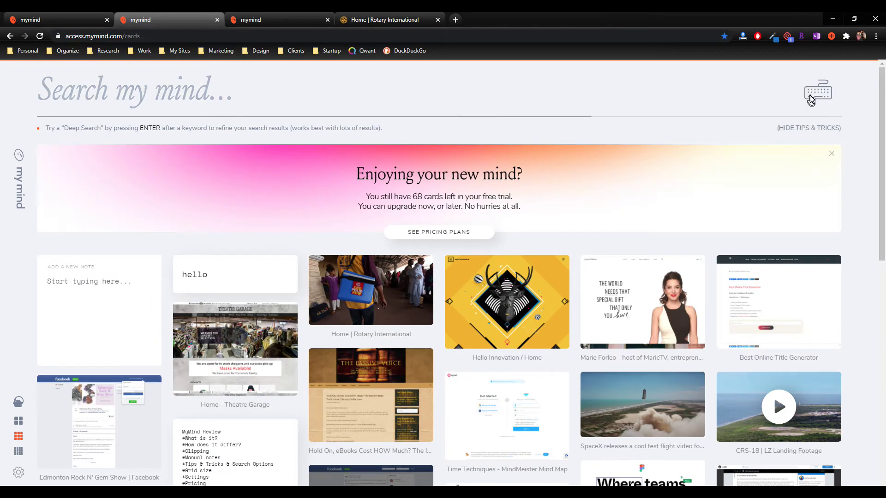
click(811, 98)
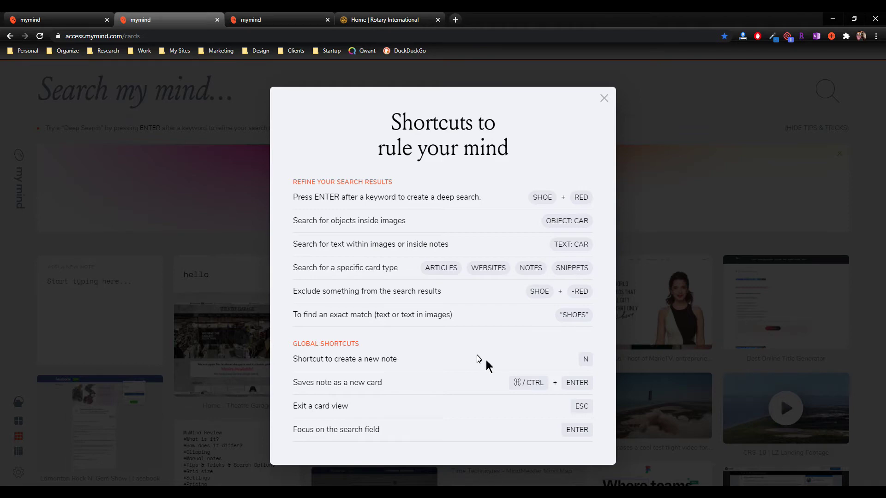
click(604, 98)
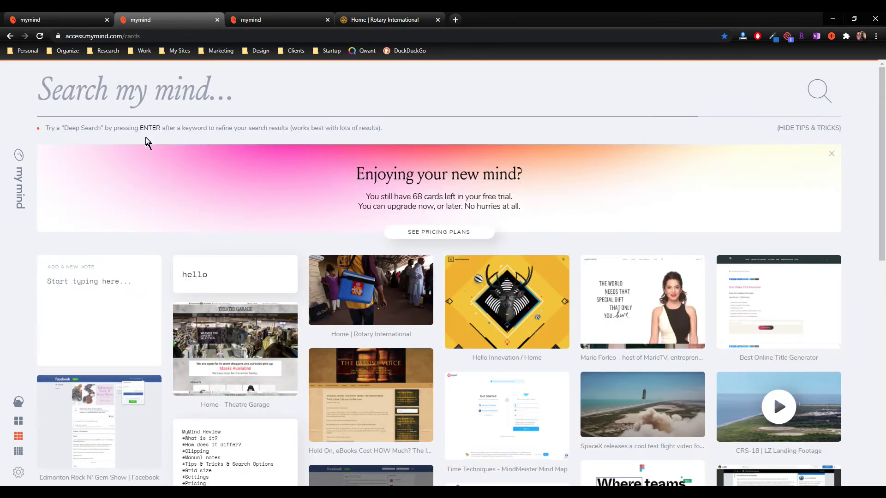
drag(170, 128, 39, 92)
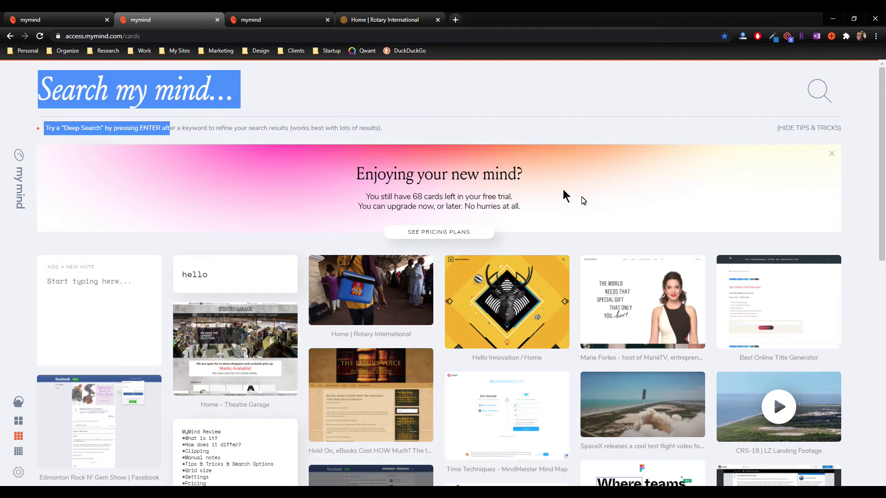
Step: Compare the card grid at five, six and ten columns
click(609, 134)
click(243, 95)
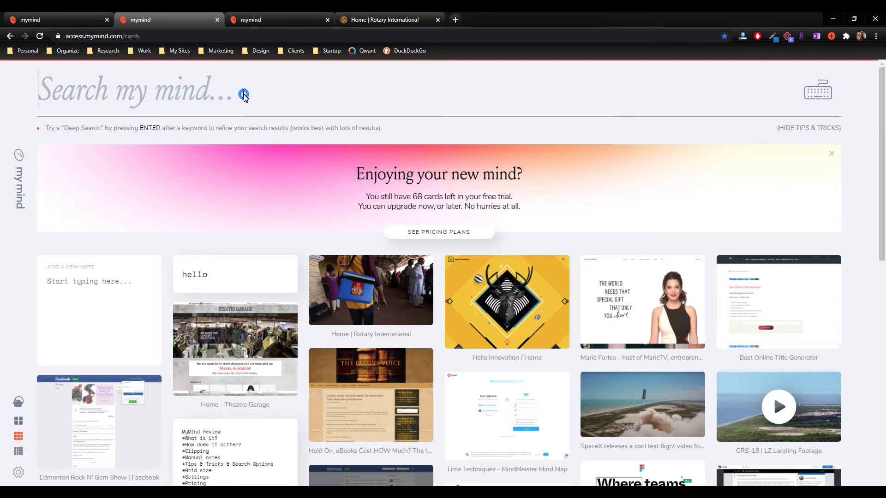
click(306, 178)
scroll(311, 183, down, 1)
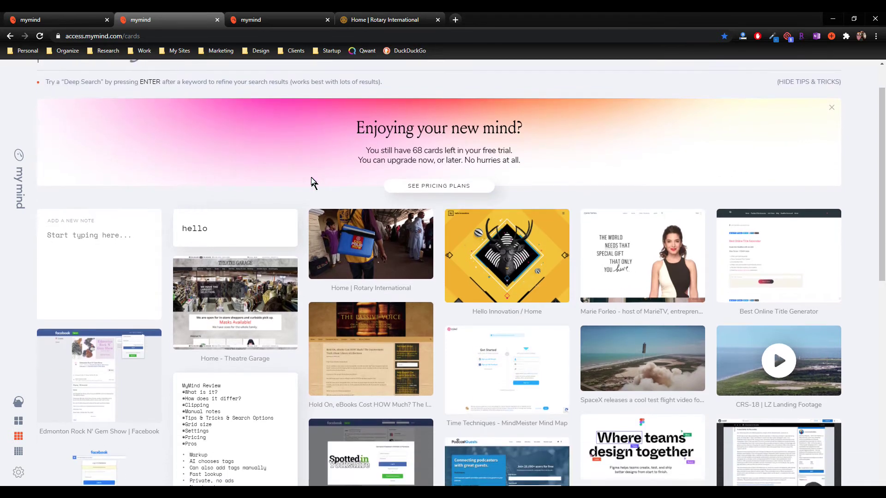
scroll(311, 183, up, 1)
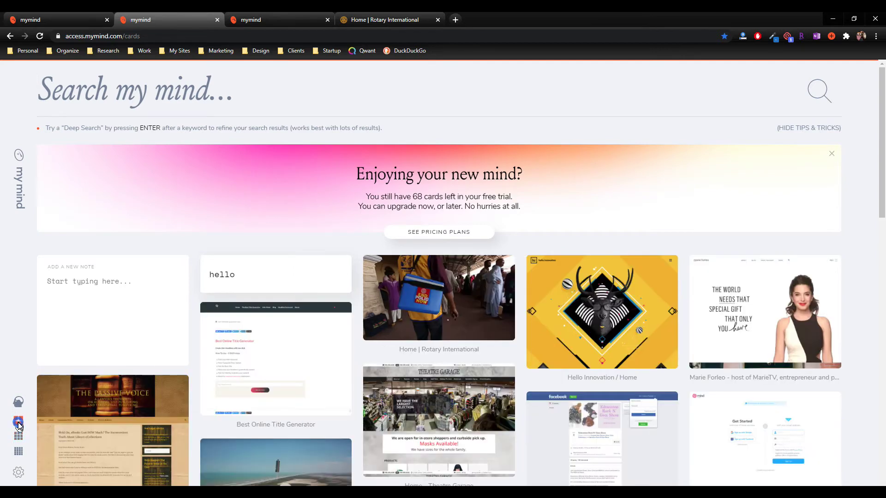
click(18, 422)
click(18, 436)
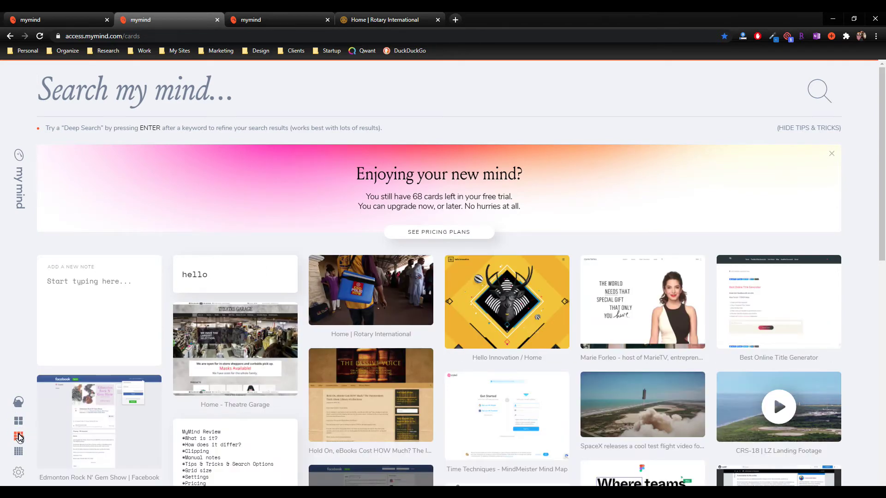
click(19, 451)
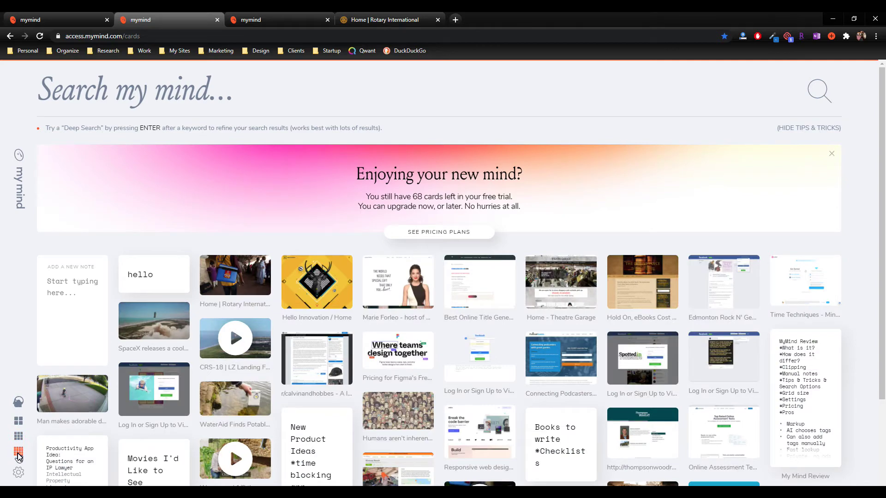
Step: View the keyboard shortcuts overview, reset the grid to six columns, and open account settings
click(19, 403)
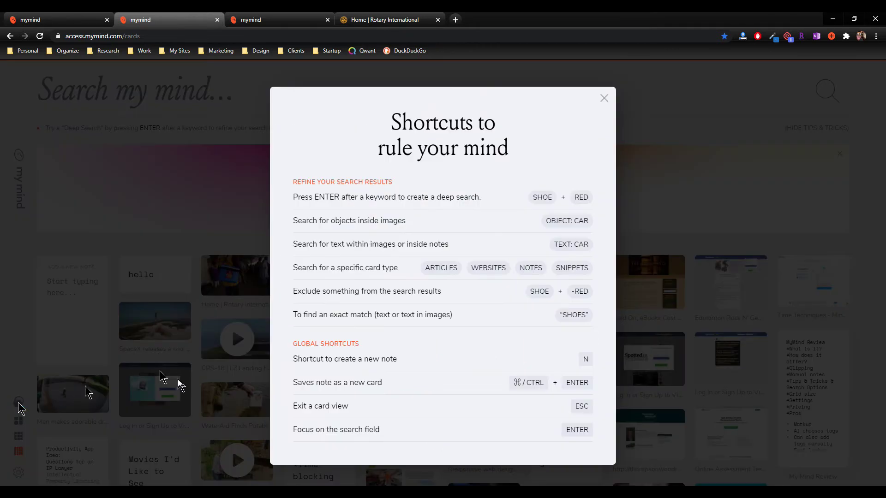
click(604, 98)
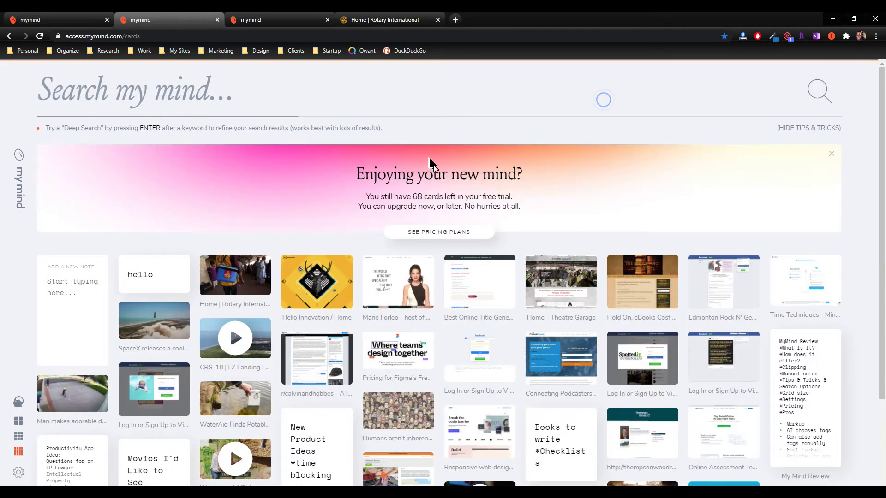
click(19, 436)
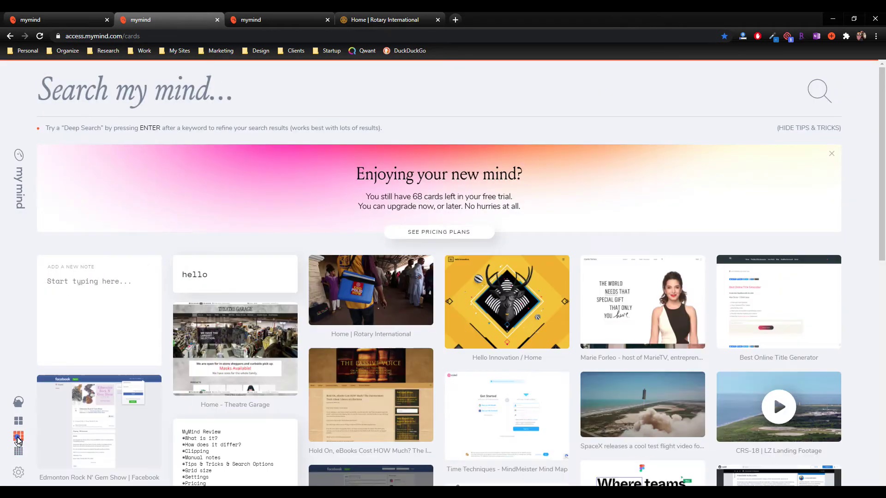
click(18, 473)
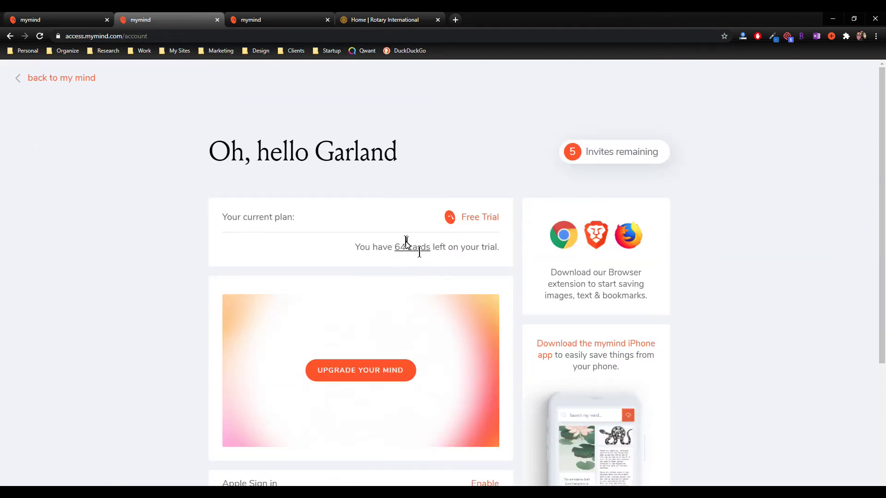
Step: Review the account page, go back to the grid, and switch to the pricing plans tab
scroll(674, 198, down, 3)
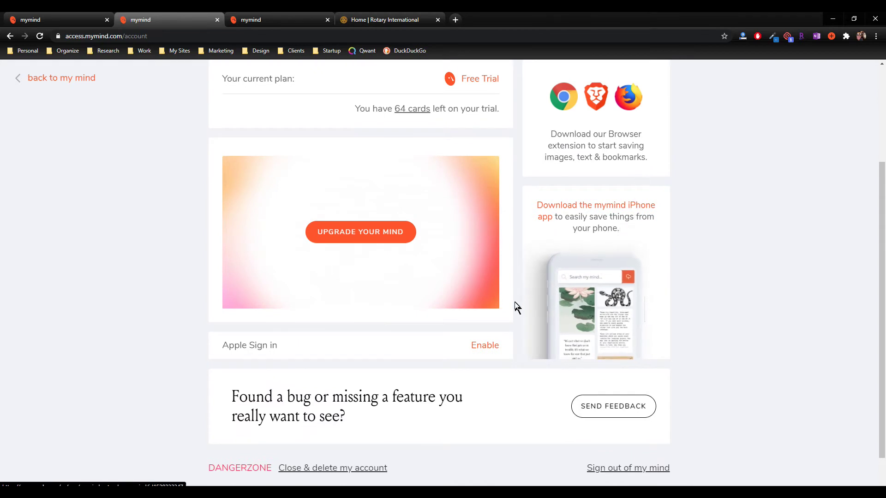
scroll(515, 307, down, 1)
scroll(589, 362, up, 4)
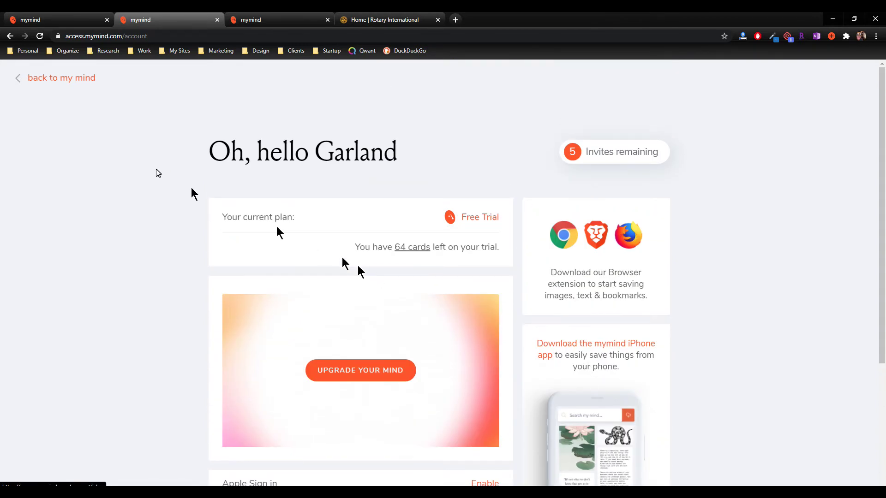
click(39, 78)
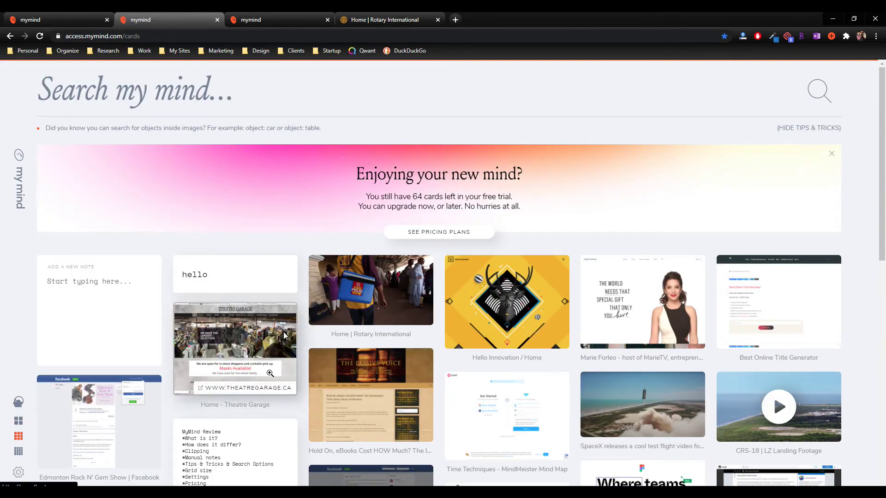
click(285, 27)
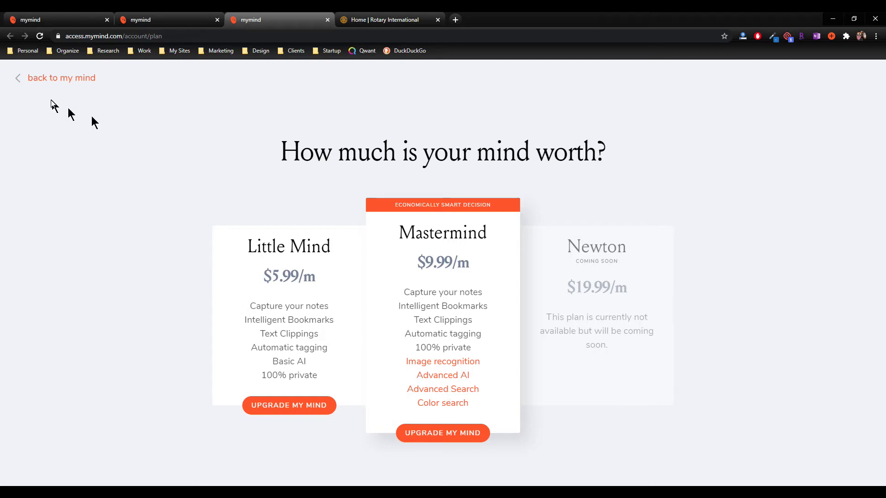
Step: Return to the mymind card grid tab showing 64 free-trial cards left
click(138, 22)
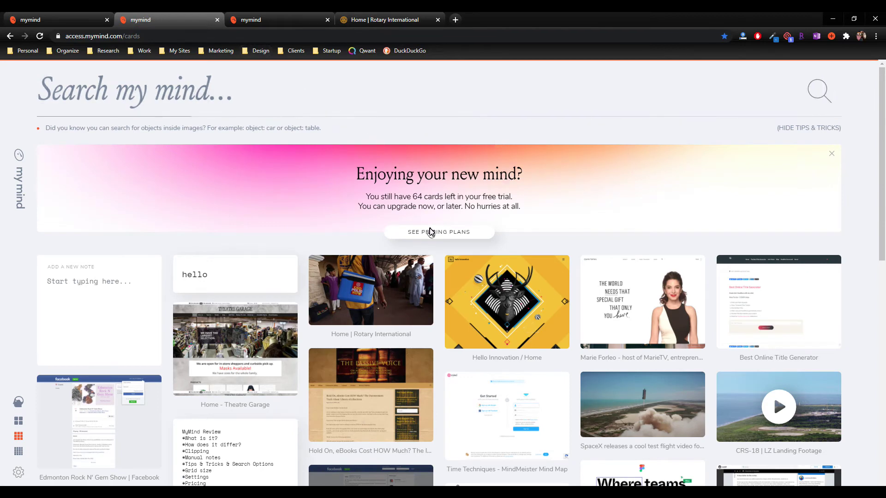
scroll(233, 423, down, 1)
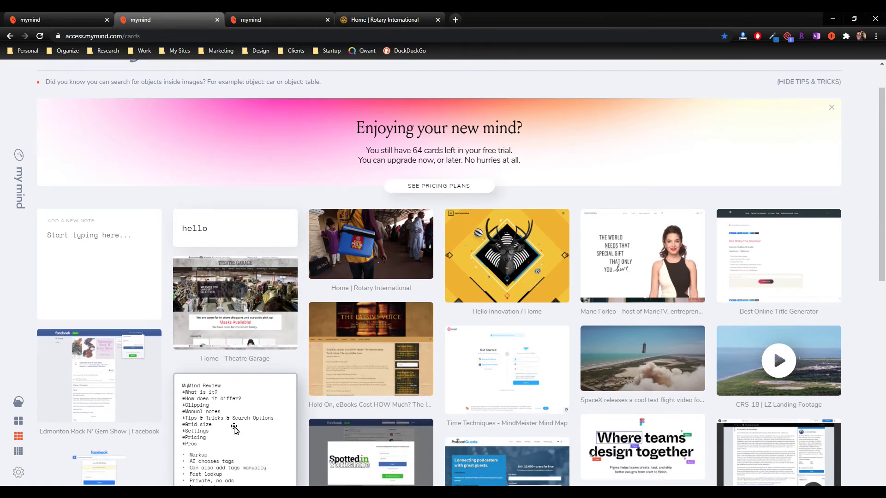
scroll(234, 429, down, 1)
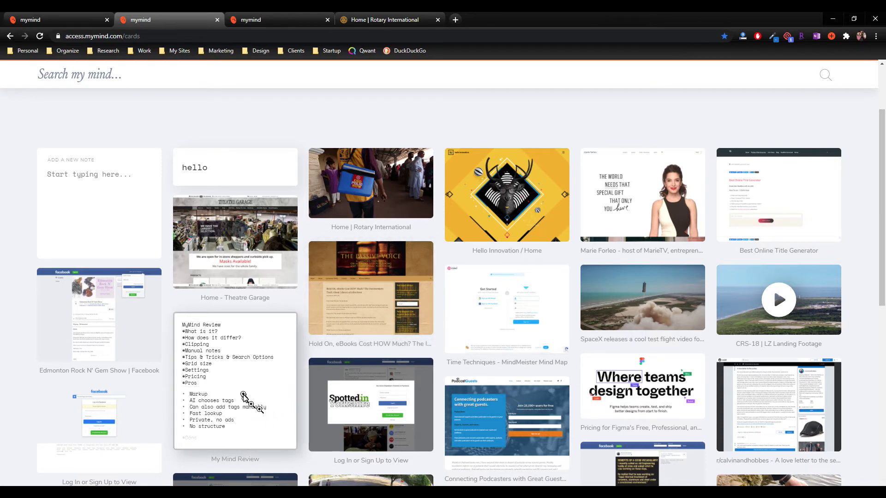
Step: Read through the My Mind Review note's Pros, Cons and Summary, then switch to OneNote
click(80, 23)
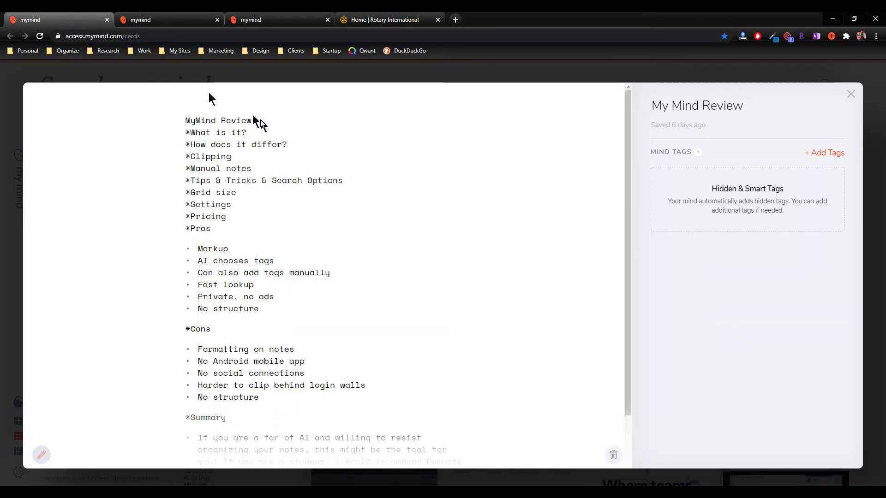
scroll(390, 292, down, 2)
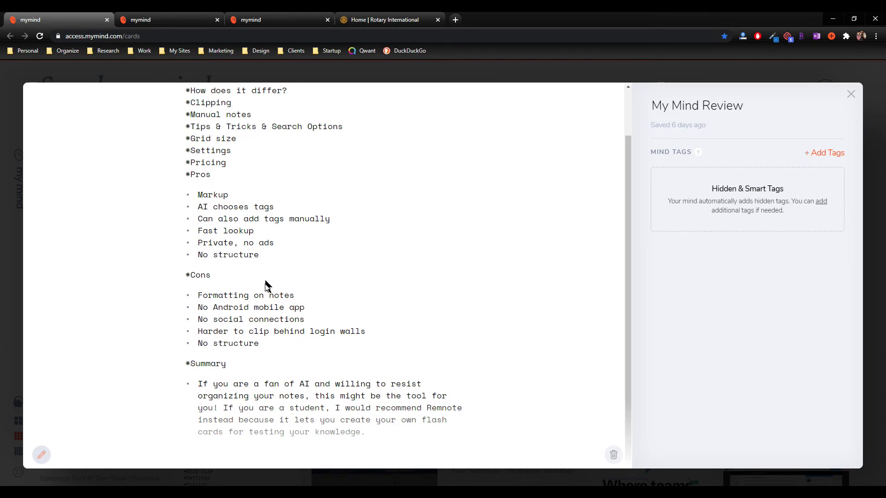
scroll(249, 292, up, 2)
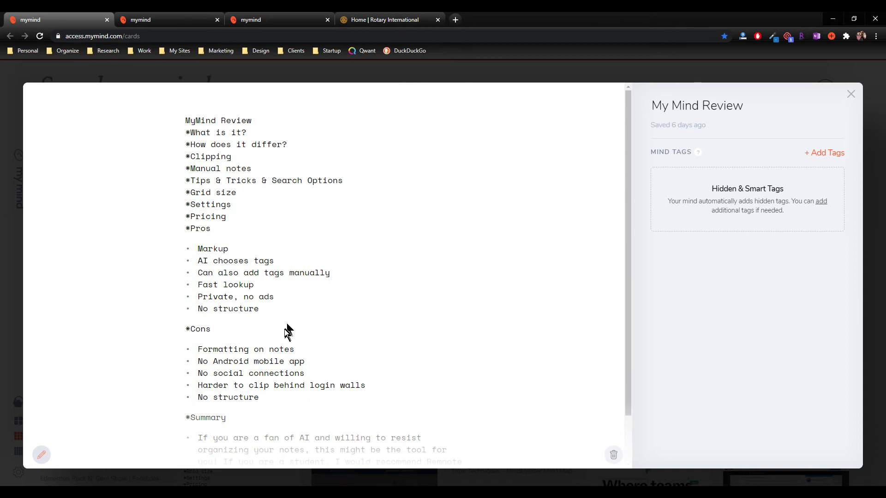
scroll(287, 335, down, 1)
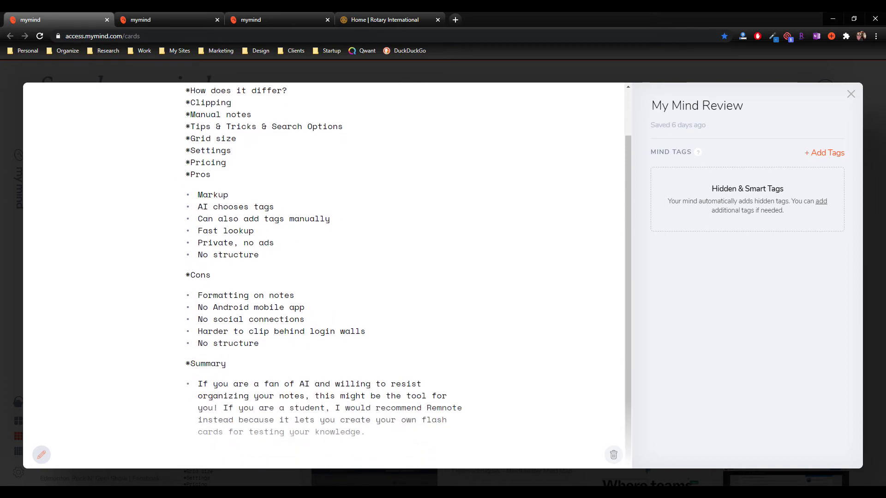
key(alt+Tab)
Step: Scroll the VA Mentors Home Page Rewrite page to the top and minimize OneNote
scroll(668, 237, up, 5)
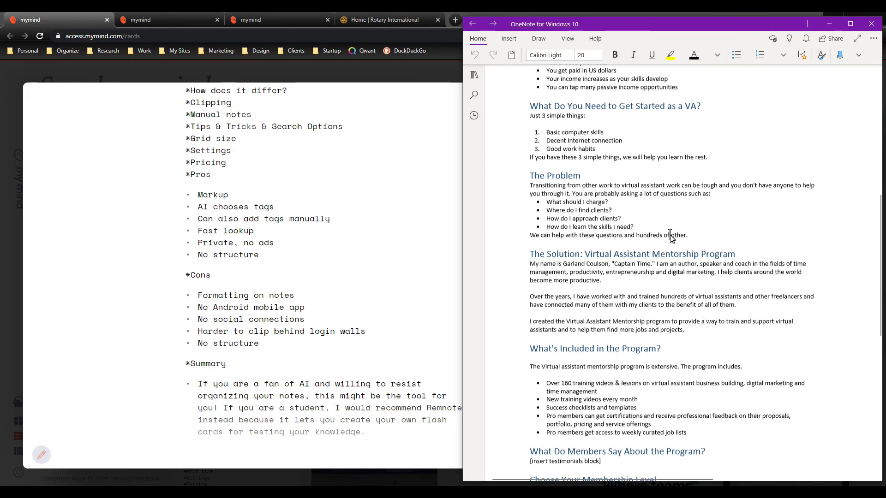
scroll(669, 238, up, 5)
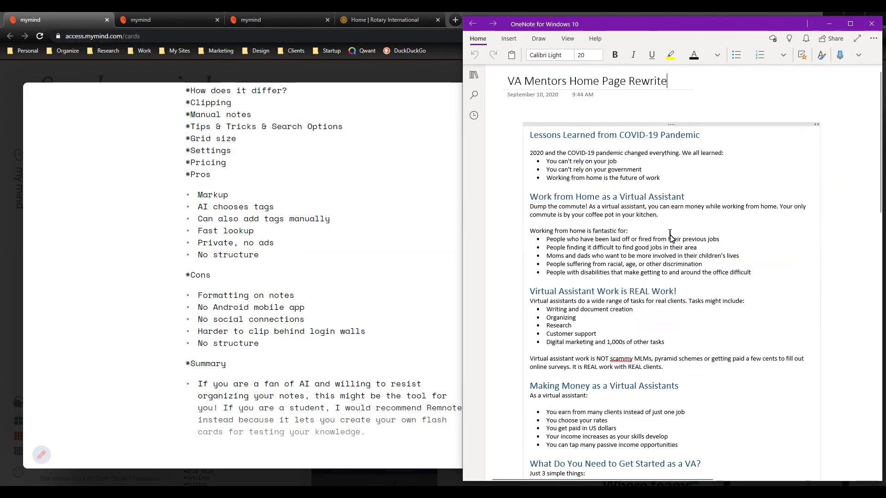
click(834, 28)
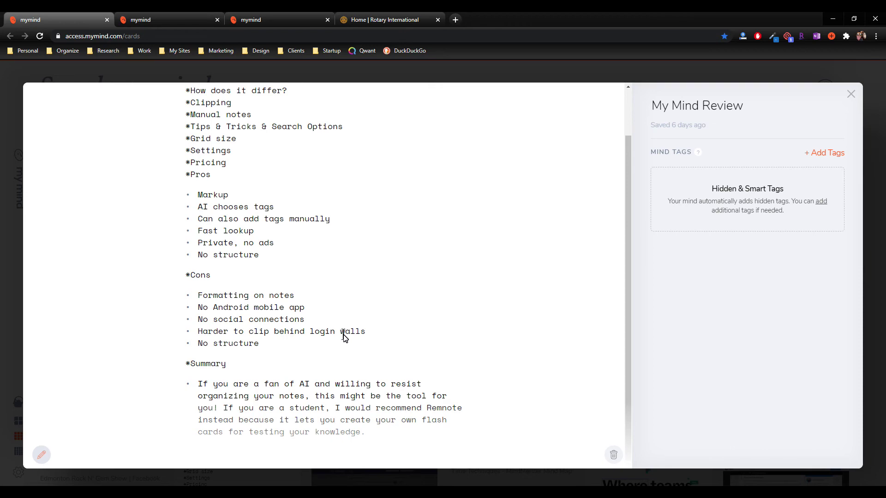
Step: Switch to the second mymind tab to show the grid with the hello and My Mind Review cards
click(194, 22)
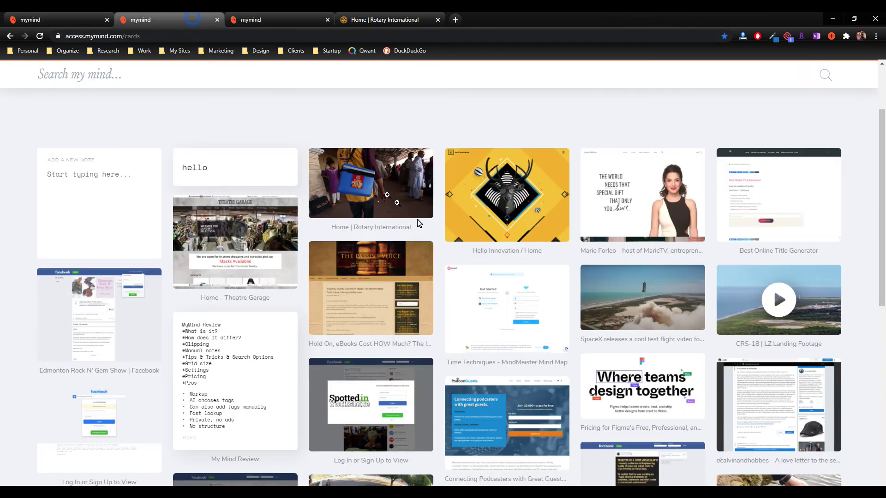
Step: Preview a few cards' links, then reopen the My Mind Review note from the first tab
mouse_move(408, 409)
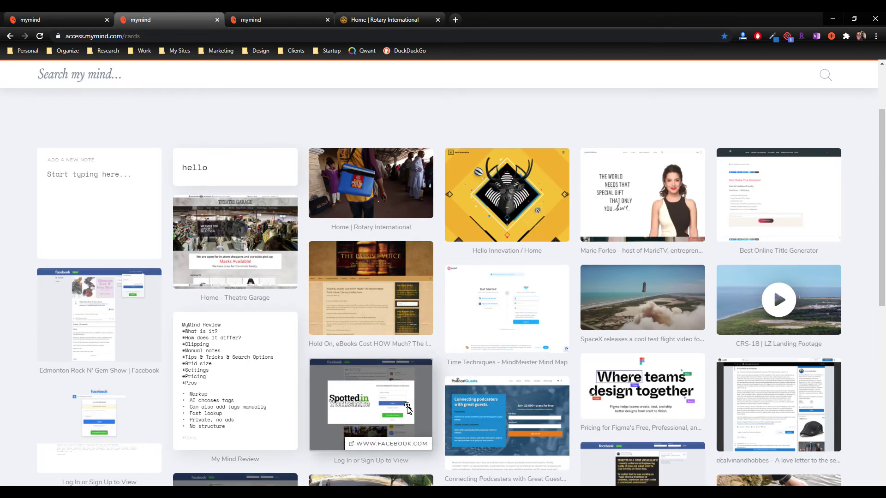
mouse_move(498, 405)
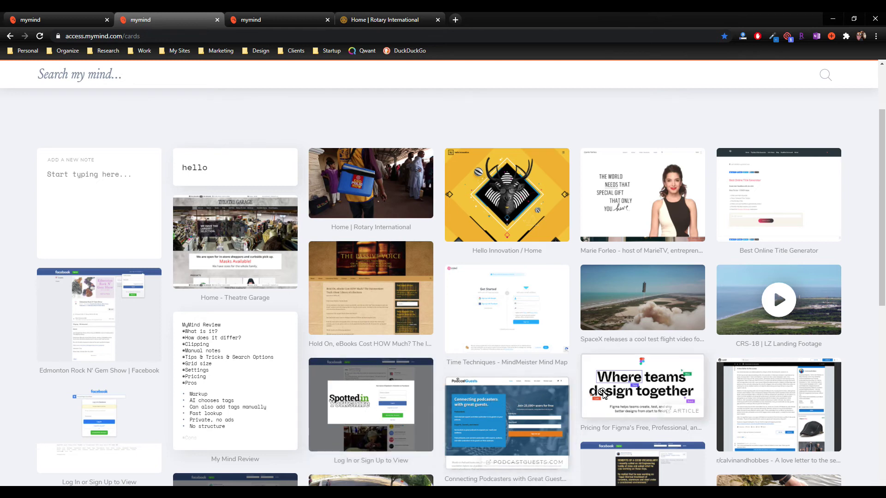
mouse_move(778, 209)
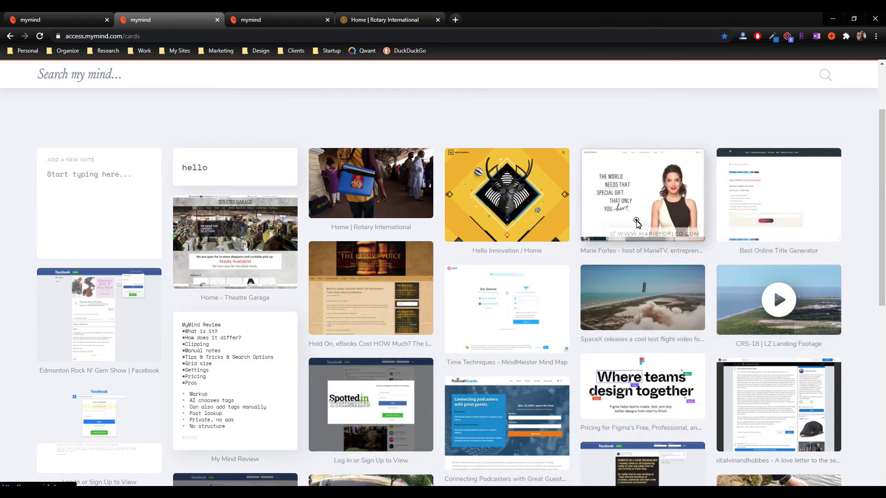
mouse_move(501, 322)
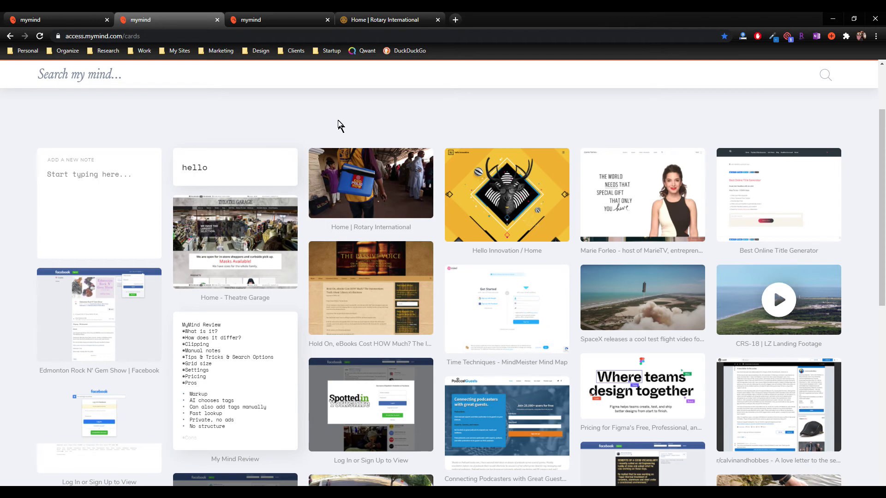
click(71, 20)
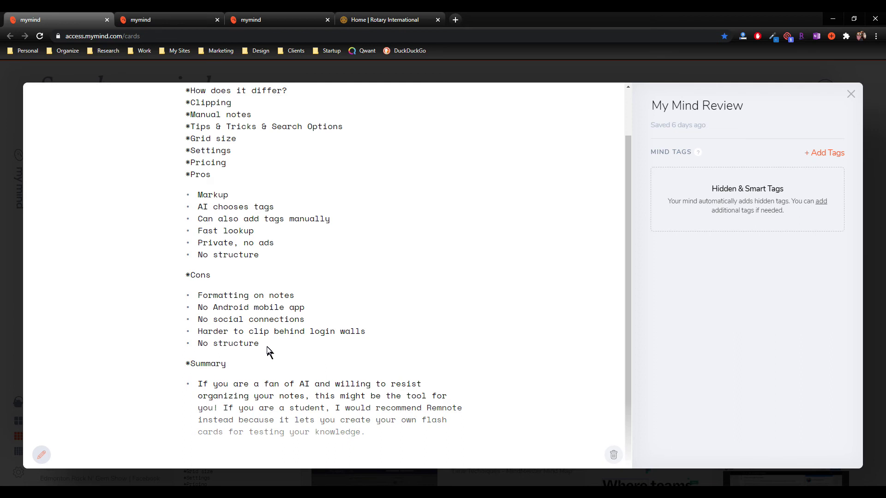
Step: Highlight 'No structure' under Pros, point to the Cons and Remnote summary lines, then return to the grid
click(261, 256)
drag(238, 259, 196, 256)
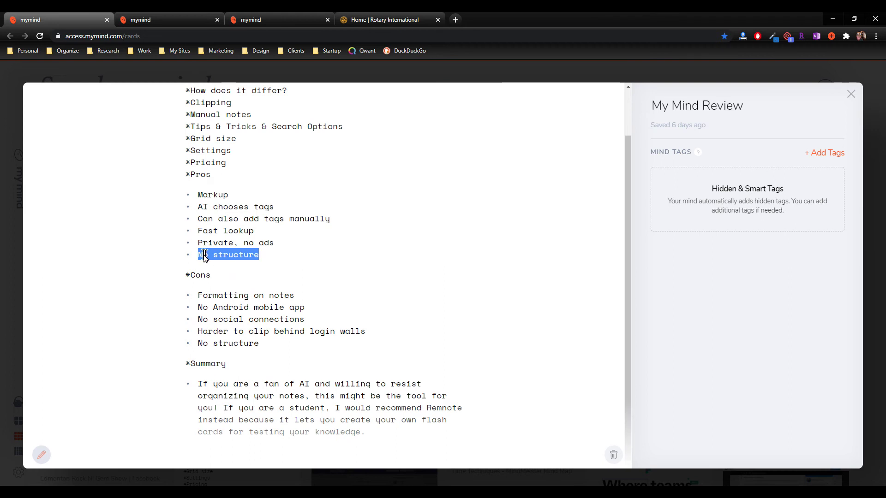
click(262, 345)
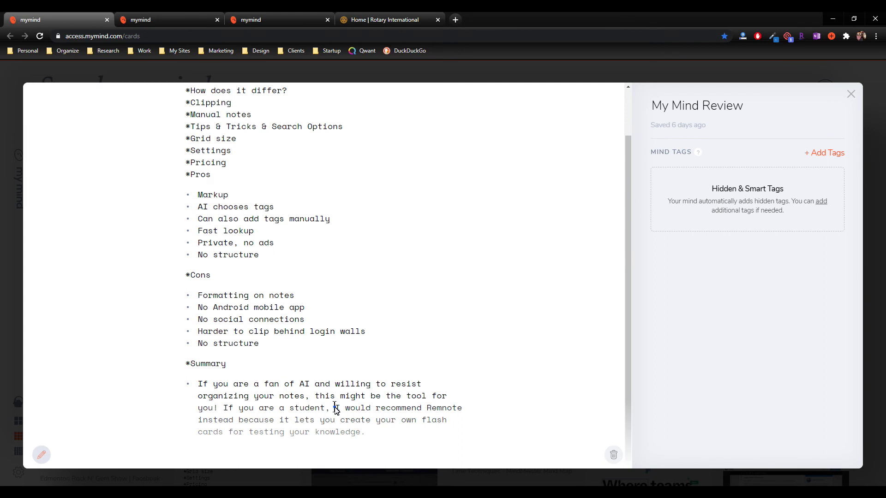
click(335, 408)
click(159, 19)
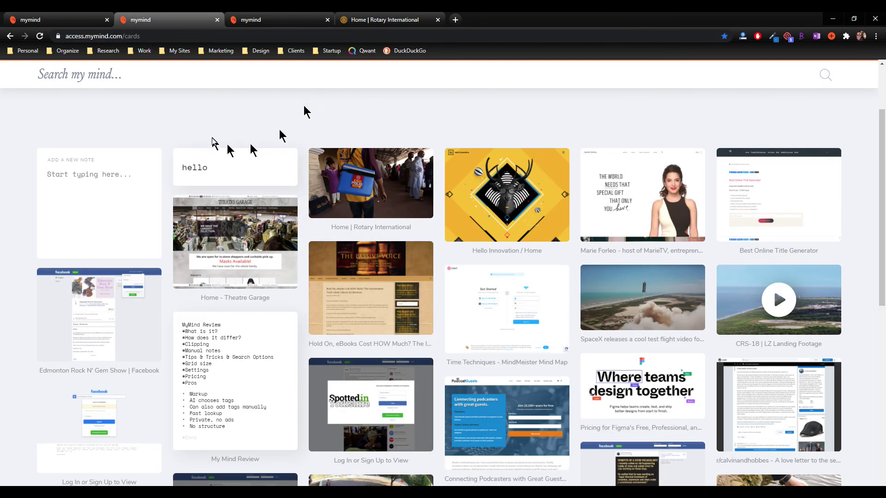
Step: Scroll the cards to the top and show pricing for Little Mind, Mastermind and Newton
scroll(581, 174, up, 3)
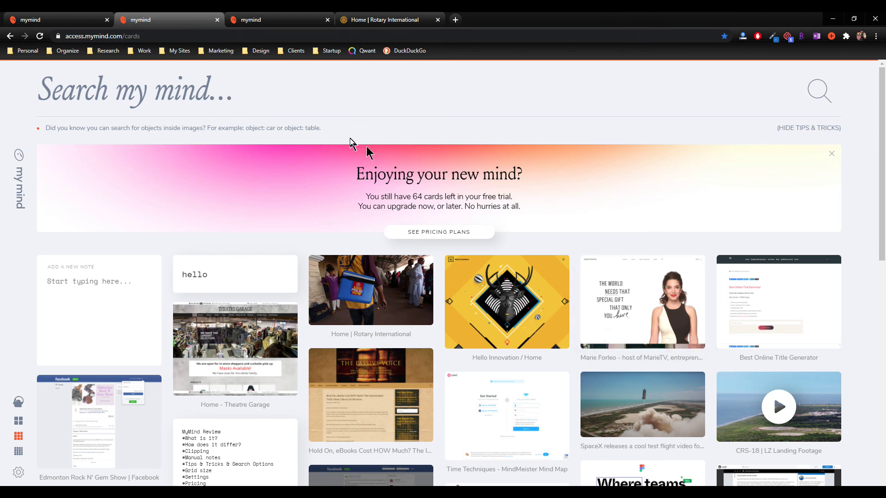
click(267, 19)
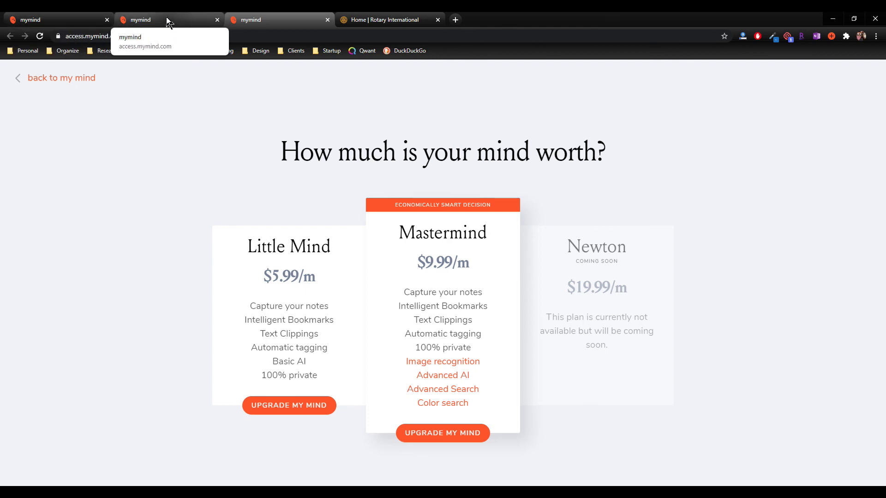
Step: Glance at the note and pricing tabs, then browse the card grid under the 64-cards-left trial banner
click(62, 19)
click(247, 23)
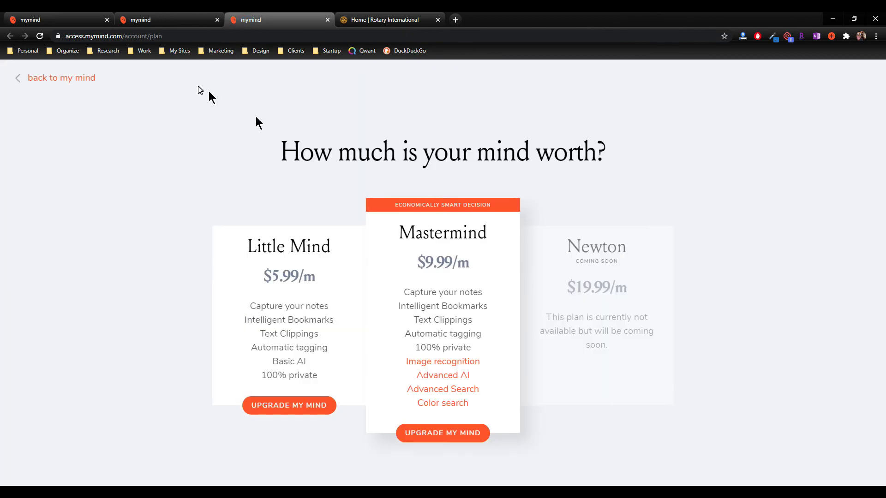
click(158, 21)
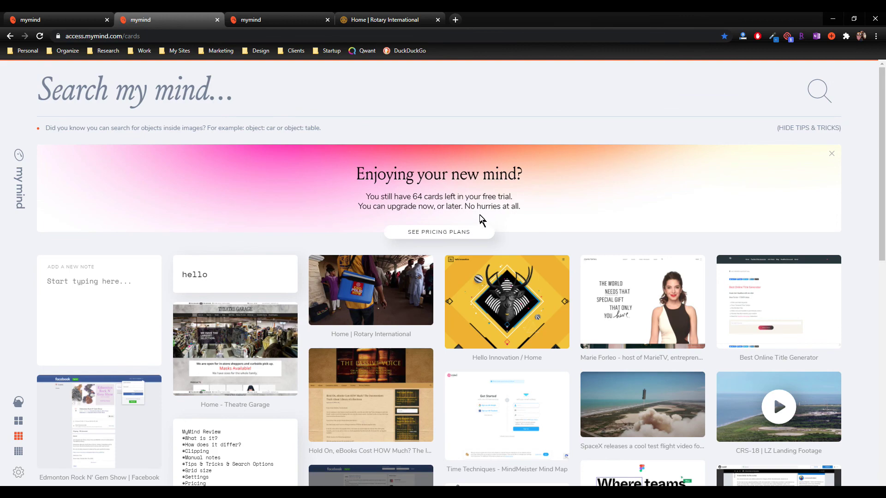
scroll(600, 254, down, 3)
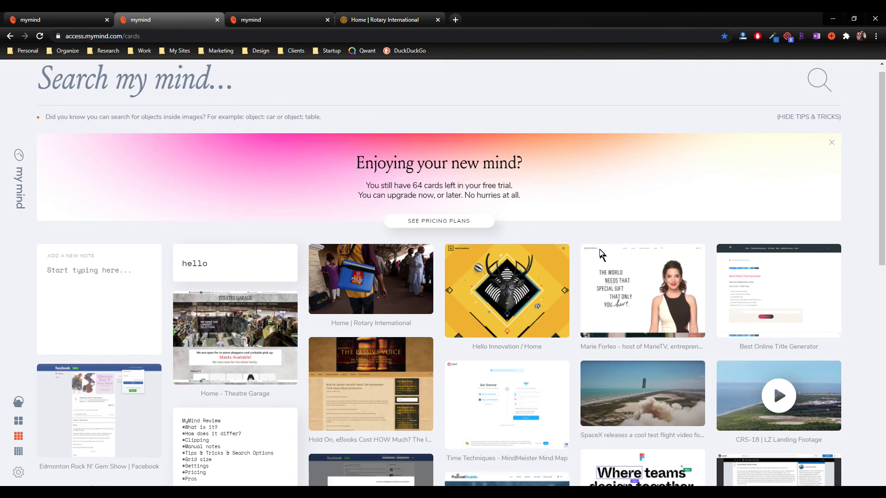
scroll(600, 254, down, 4)
scroll(599, 252, down, 2)
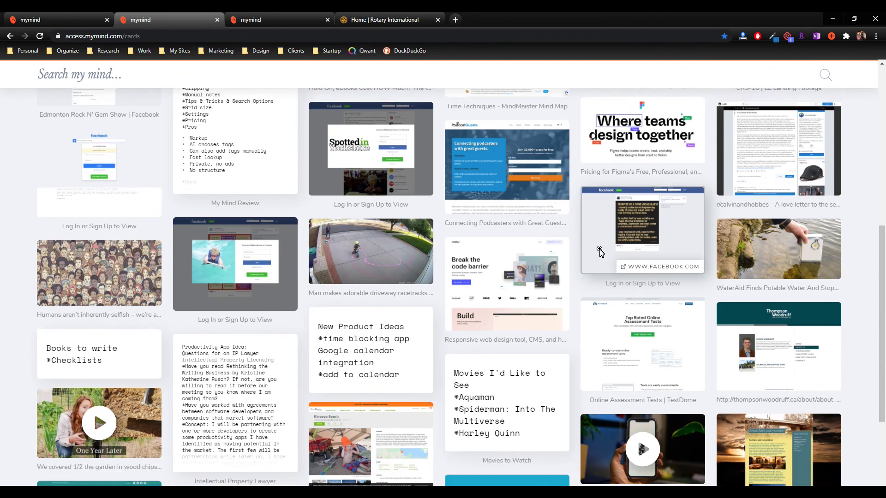
scroll(599, 251, up, 10)
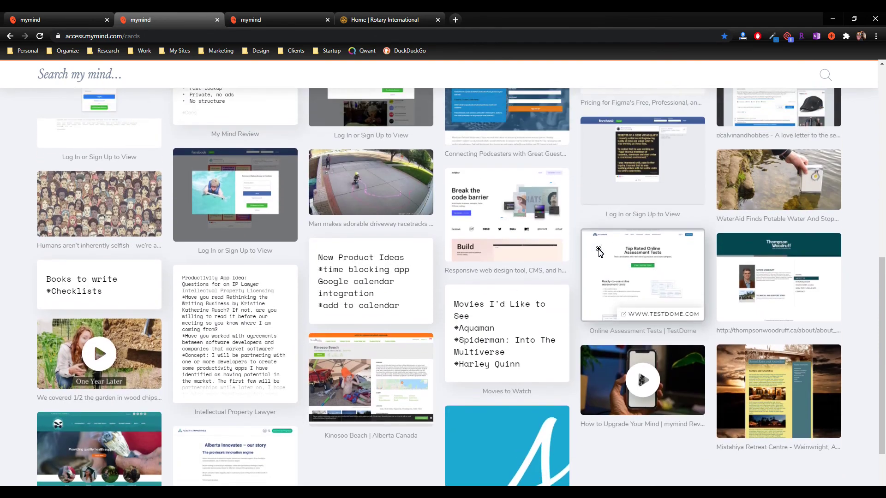